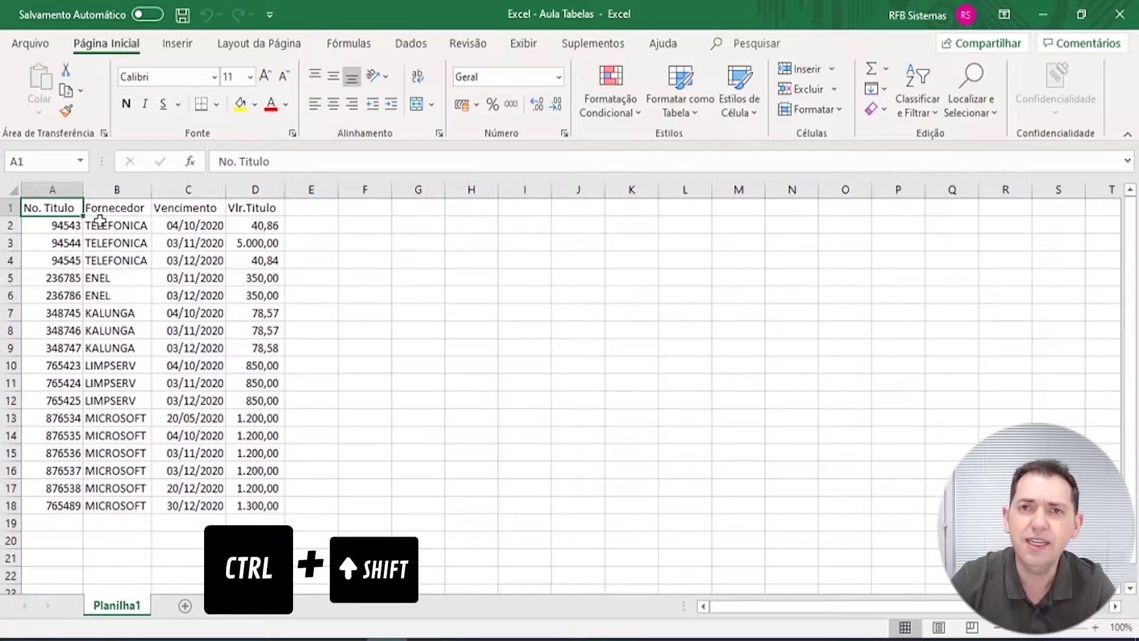
# Copy the data range A1:D18 and paste the copy starting at cell I1.
pyautogui.hotkey('ctrl', 'shift', 'Down')
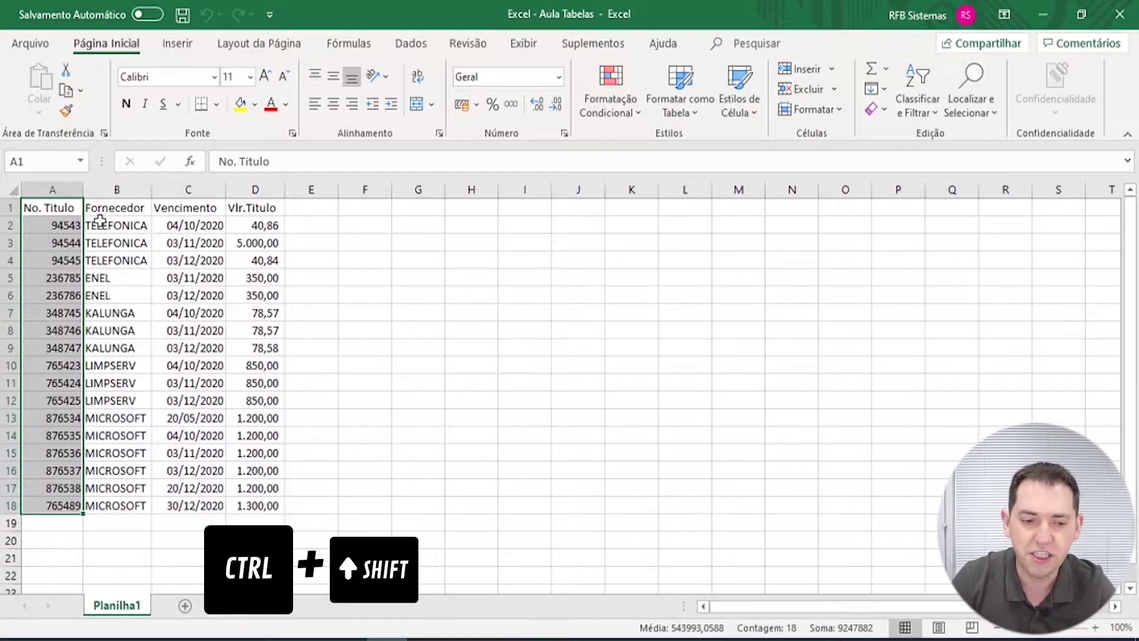
pyautogui.hotkey('ctrl', 'shift', 'Right')
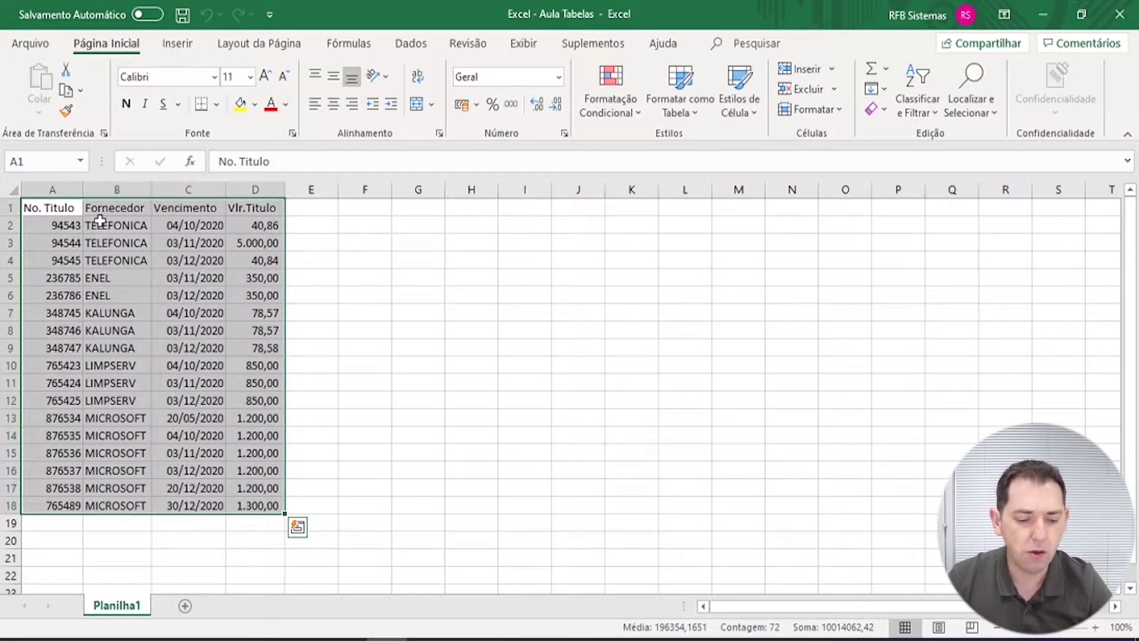
pyautogui.hotkey('ctrl', 'c')
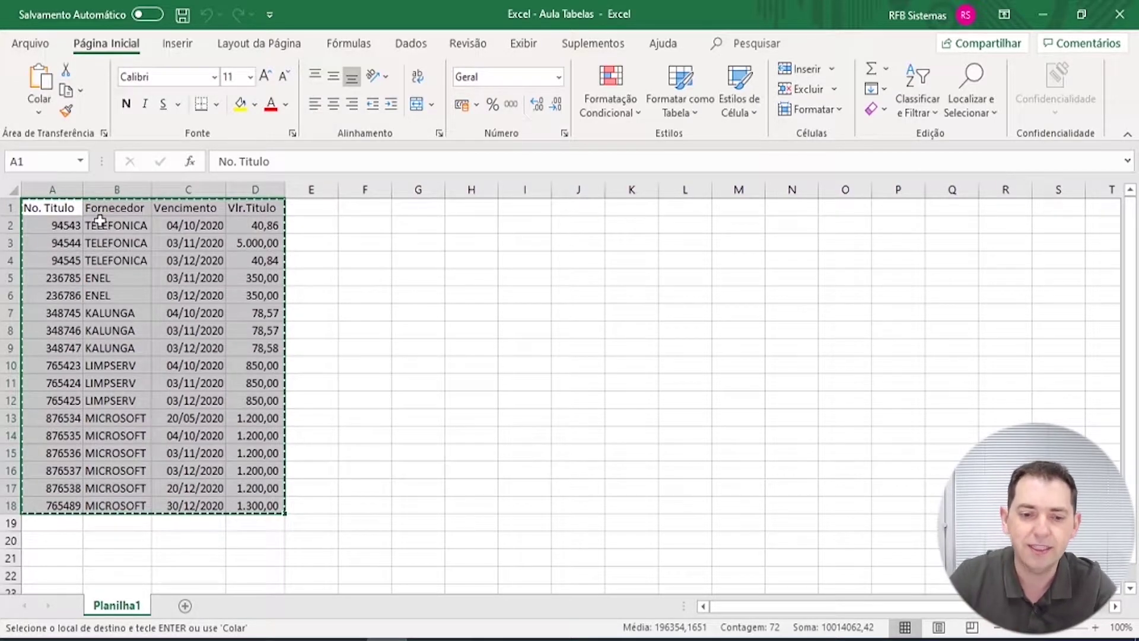
pyautogui.click(535, 211)
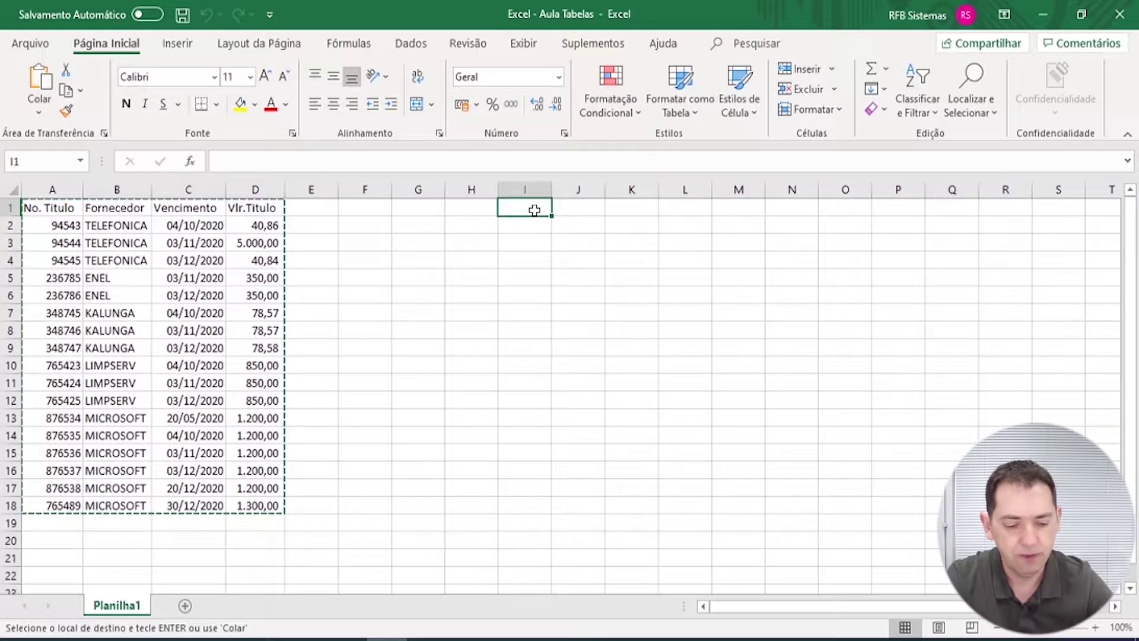
pyautogui.hotkey('ctrl', 'v')
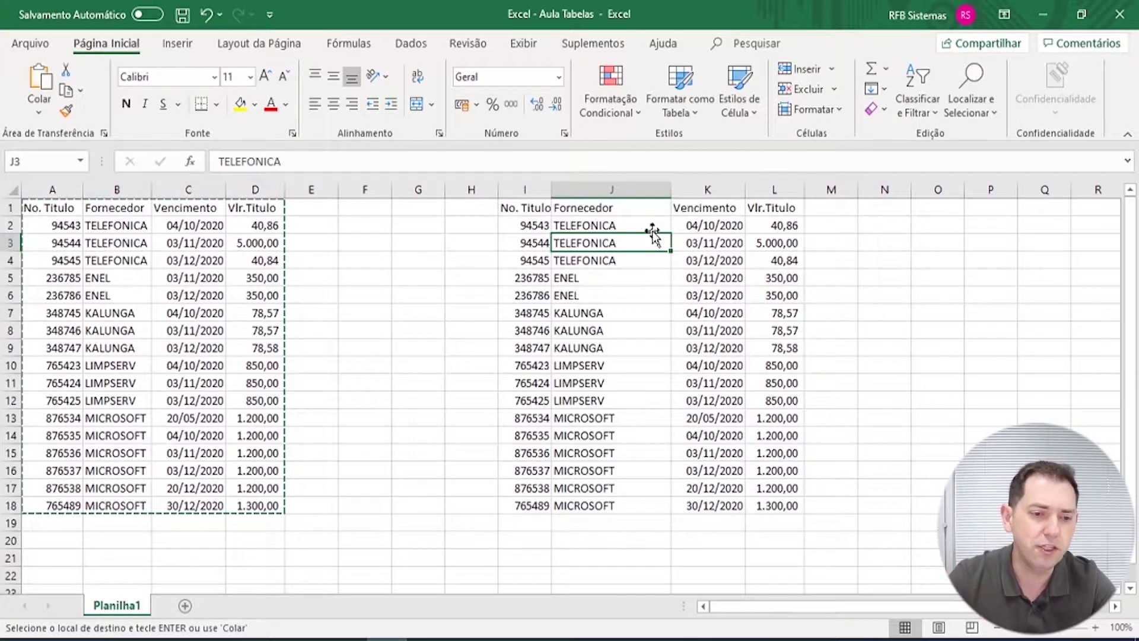
# Format the range A1:D18 as a table with headers, using the orange solid-header style from the Clara group.
pyautogui.click(52, 209)
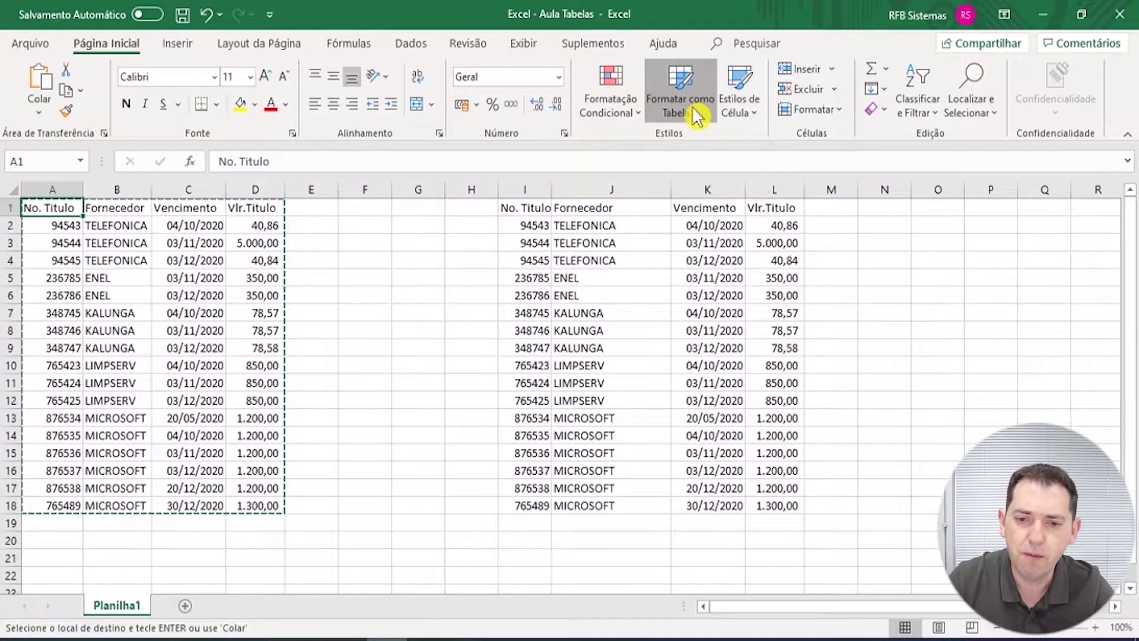
pyautogui.click(694, 113)
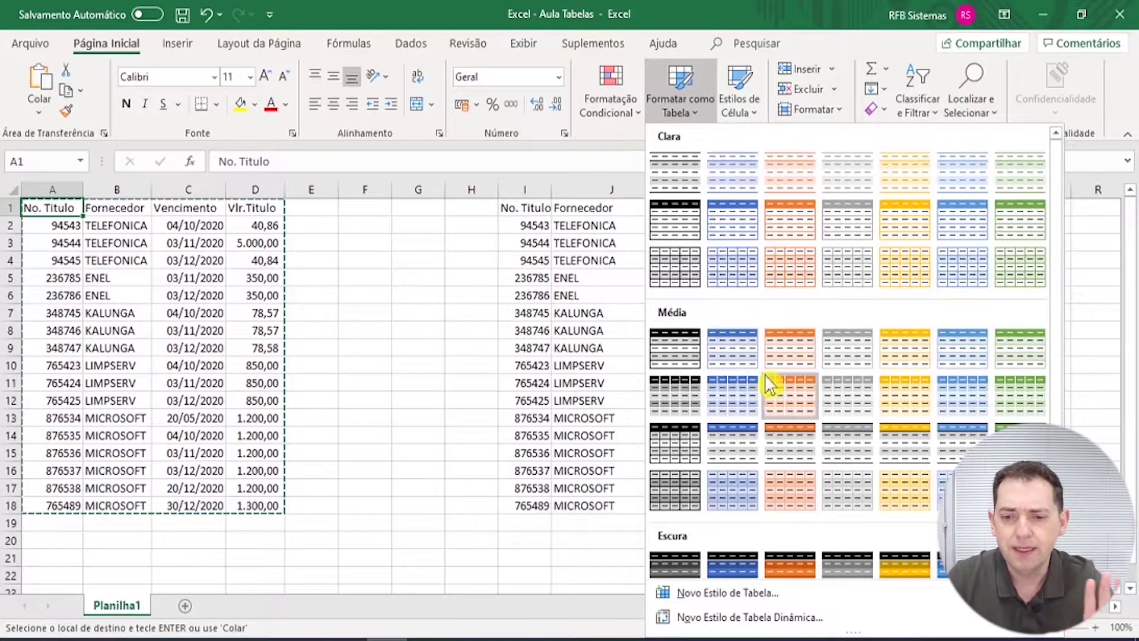
pyautogui.click(788, 228)
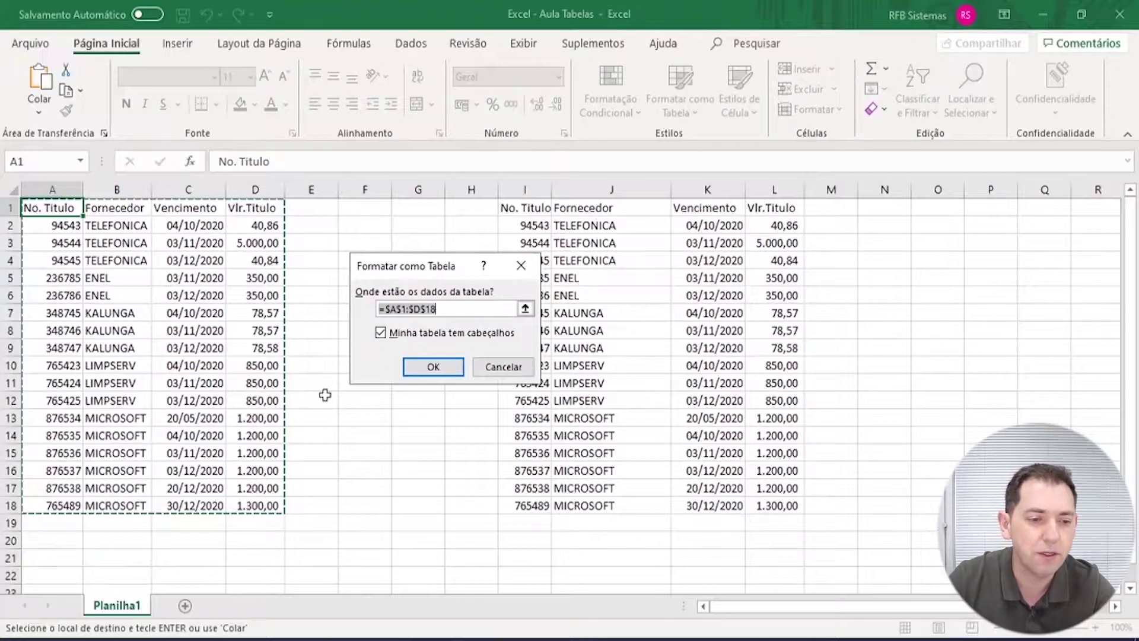
pyautogui.moveTo(42, 214); pyautogui.dragTo(234, 221)
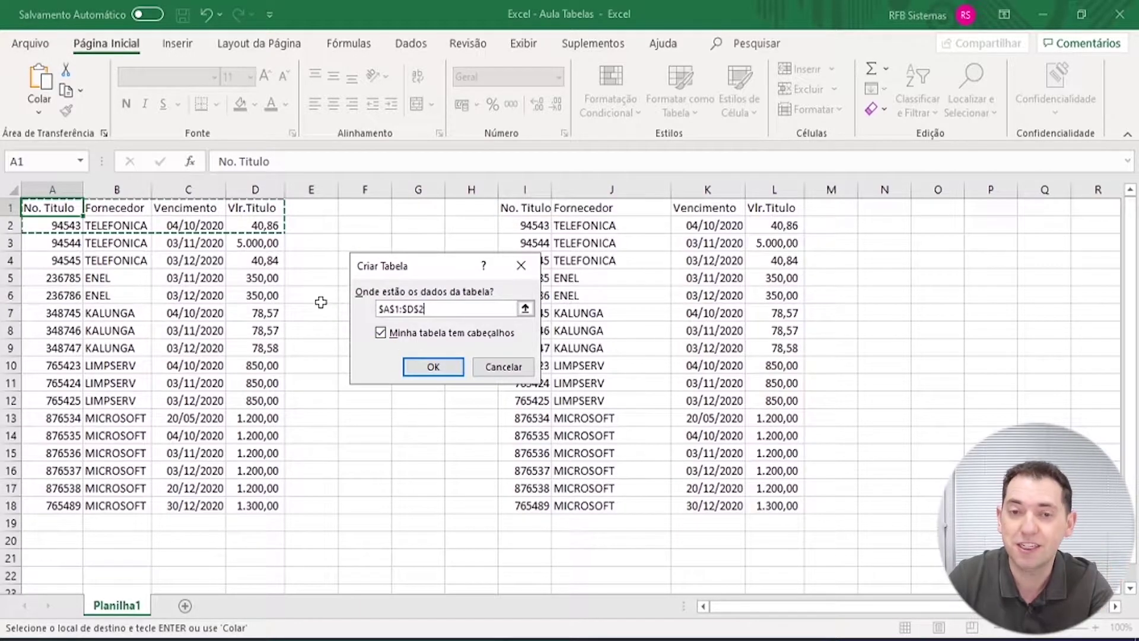
pyautogui.moveTo(51, 208); pyautogui.dragTo(240, 505)
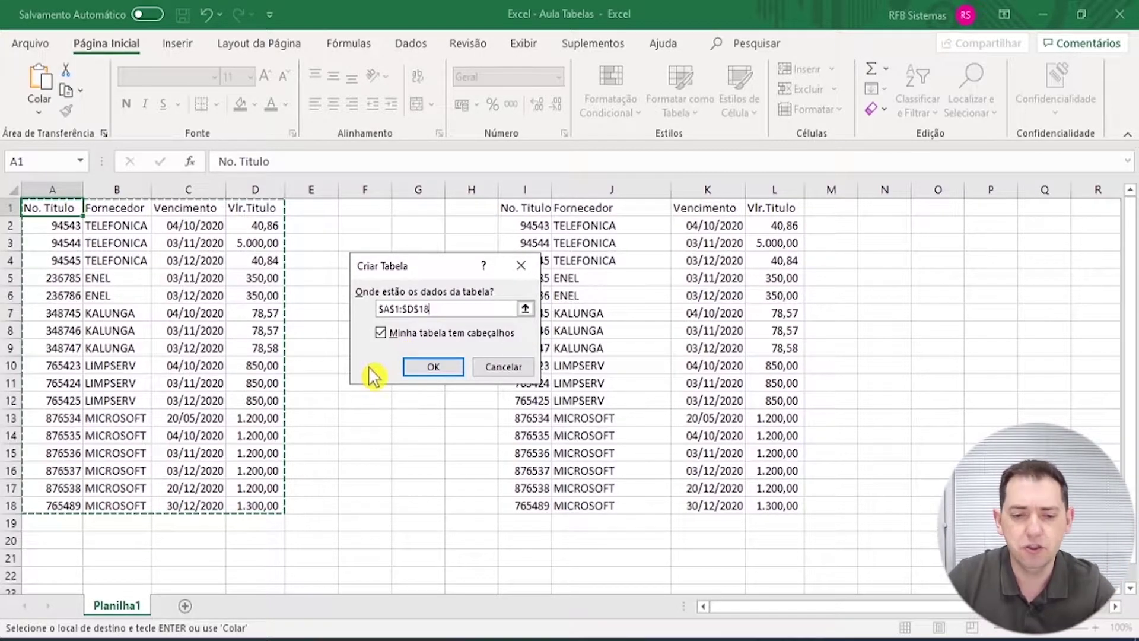
pyautogui.click(426, 368)
pyautogui.moveTo(333, 187); pyautogui.dragTo(344, 186)
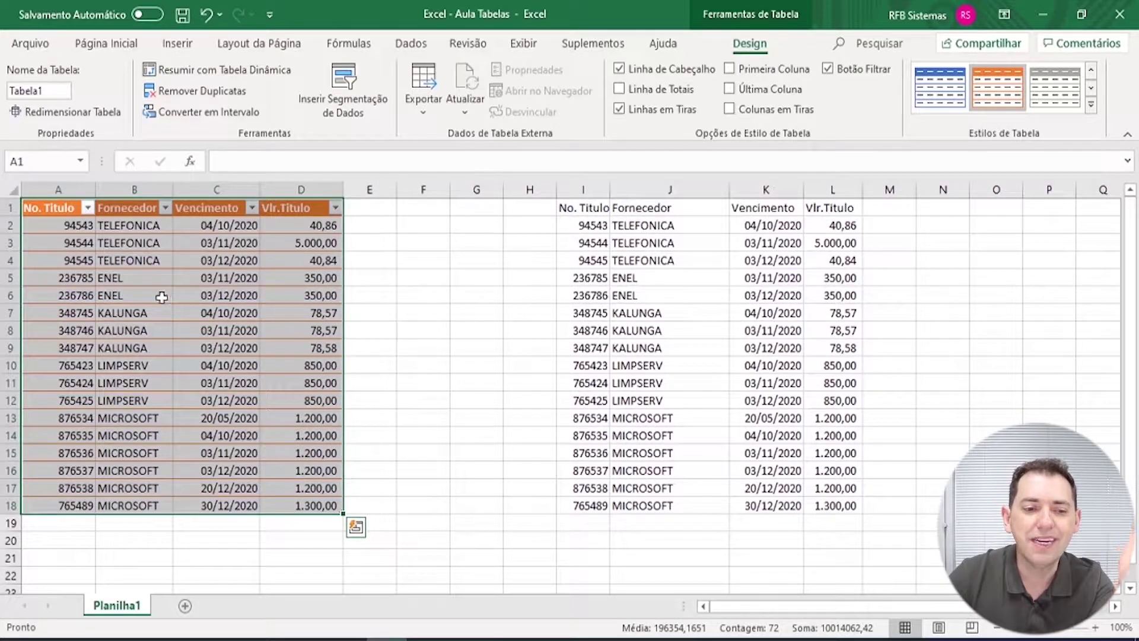
# Compare the table design options offered for a cell inside the orange table with those for a cell in the plain copy.
pyautogui.click(131, 292)
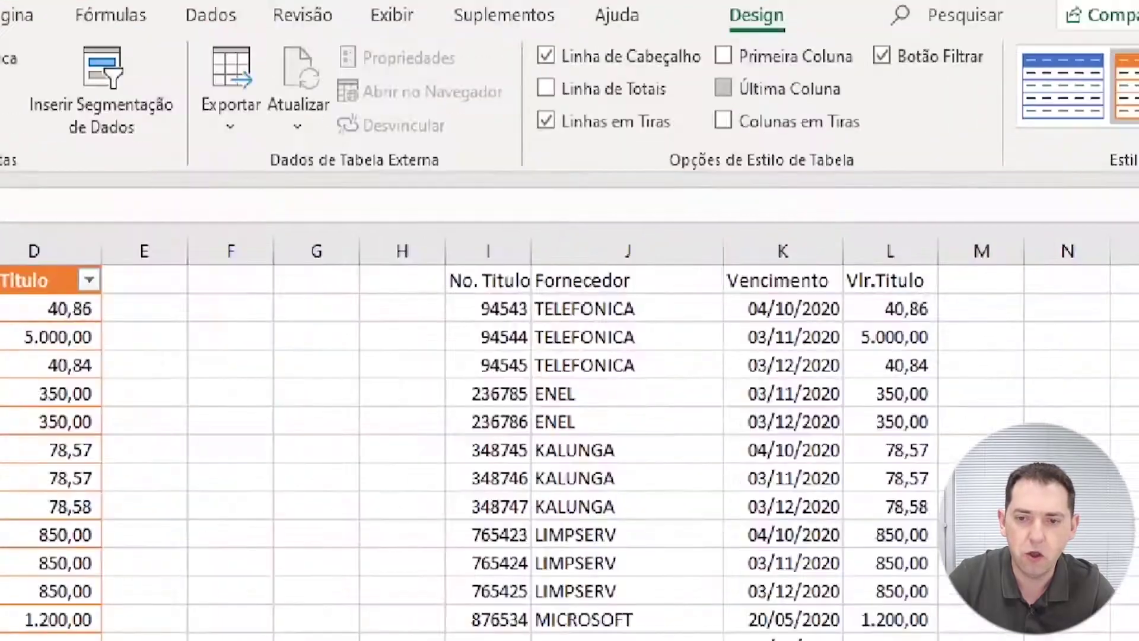
pyautogui.hotkey('ctrl', '2')
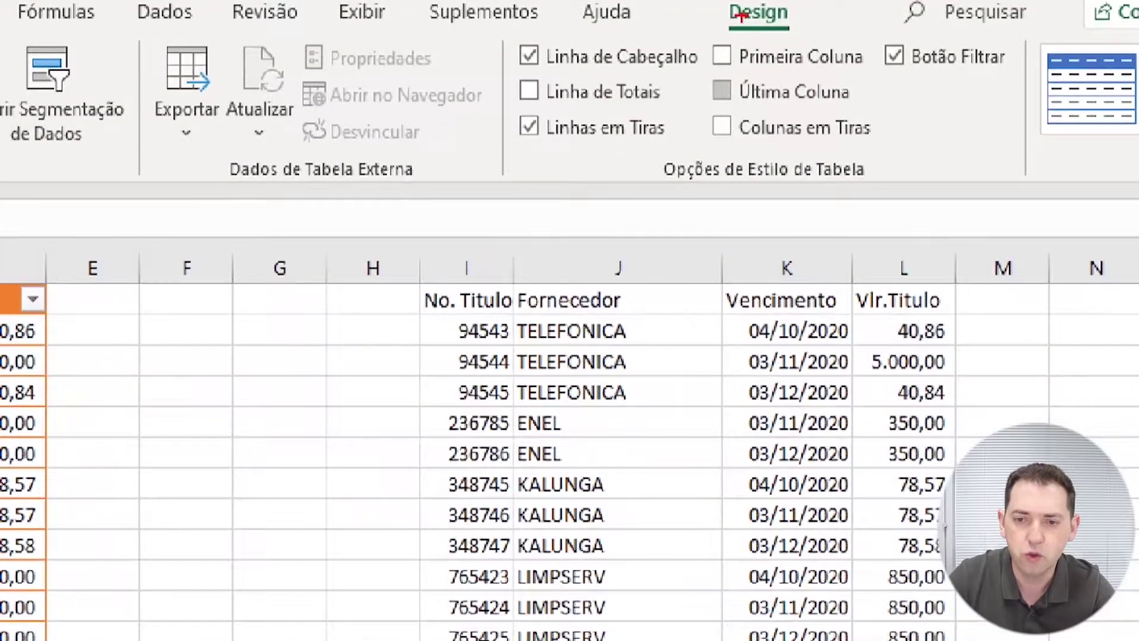
pyautogui.moveTo(777, 32); pyautogui.dragTo(878, 141)
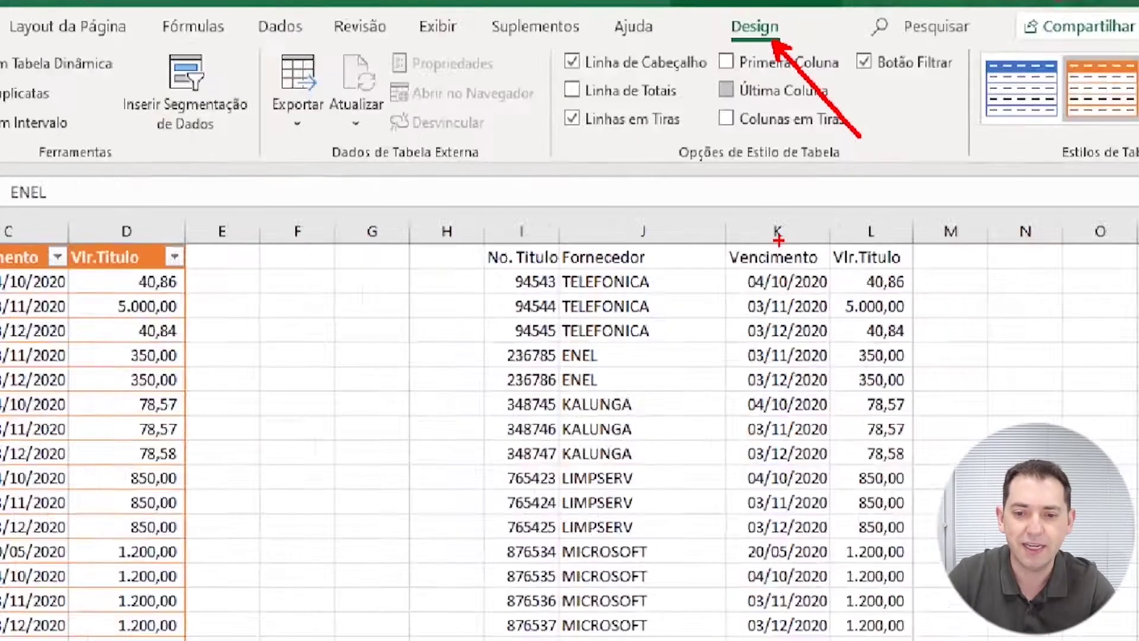
pyautogui.press('Escape')
pyautogui.click(686, 259)
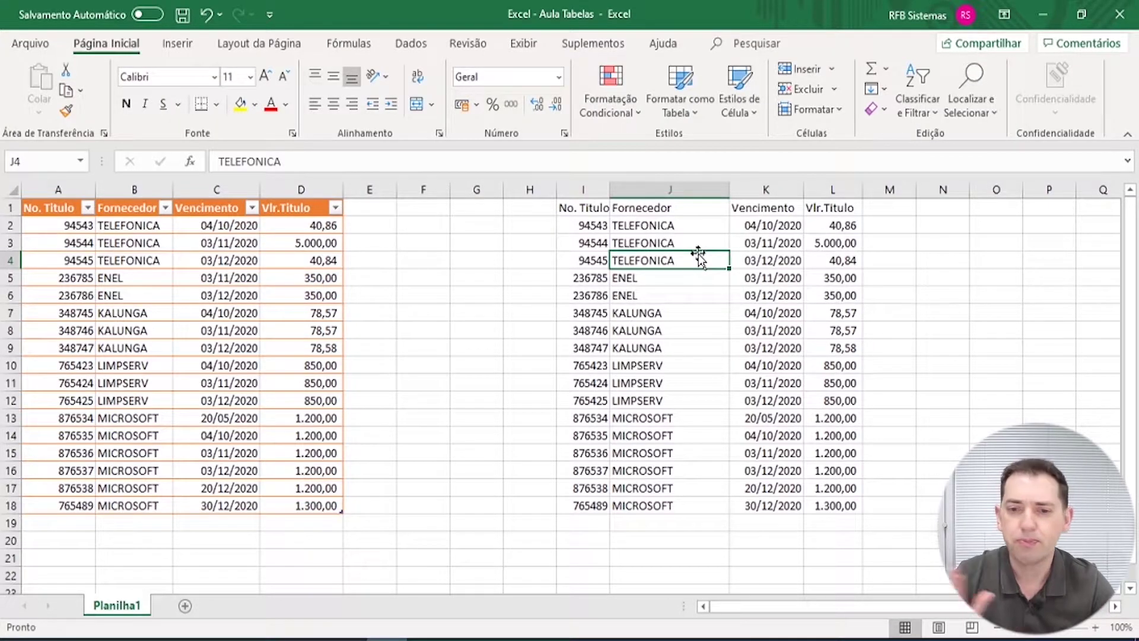
pyautogui.hotkey('ctrl', '2')
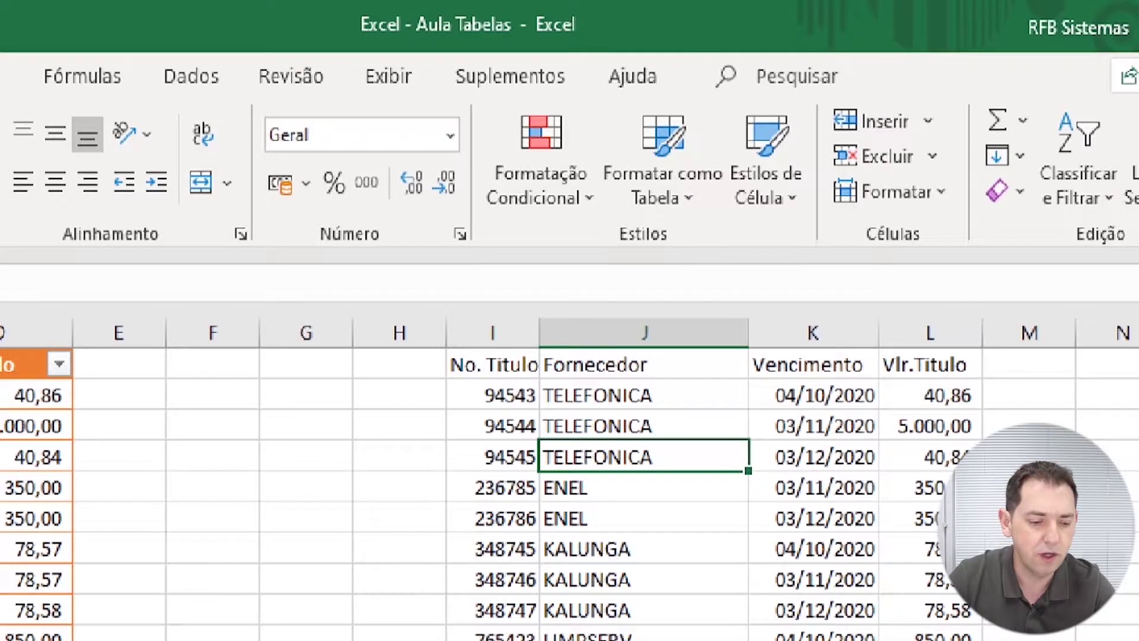
pyautogui.press('Escape')
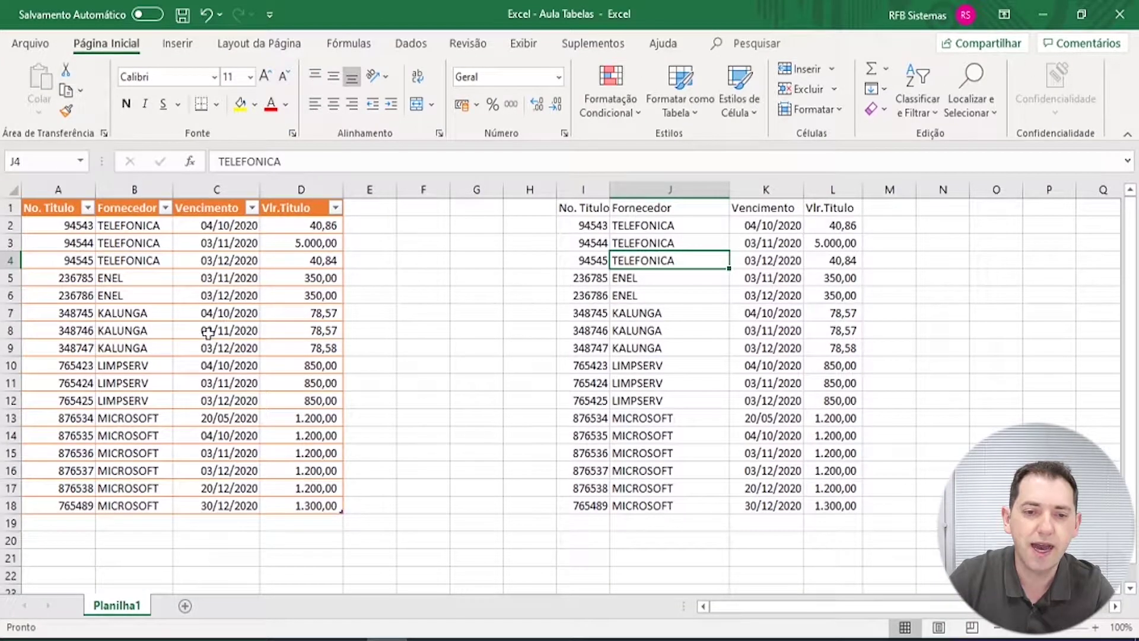
# Rename the orange table as titpagar.
pyautogui.click(207, 332)
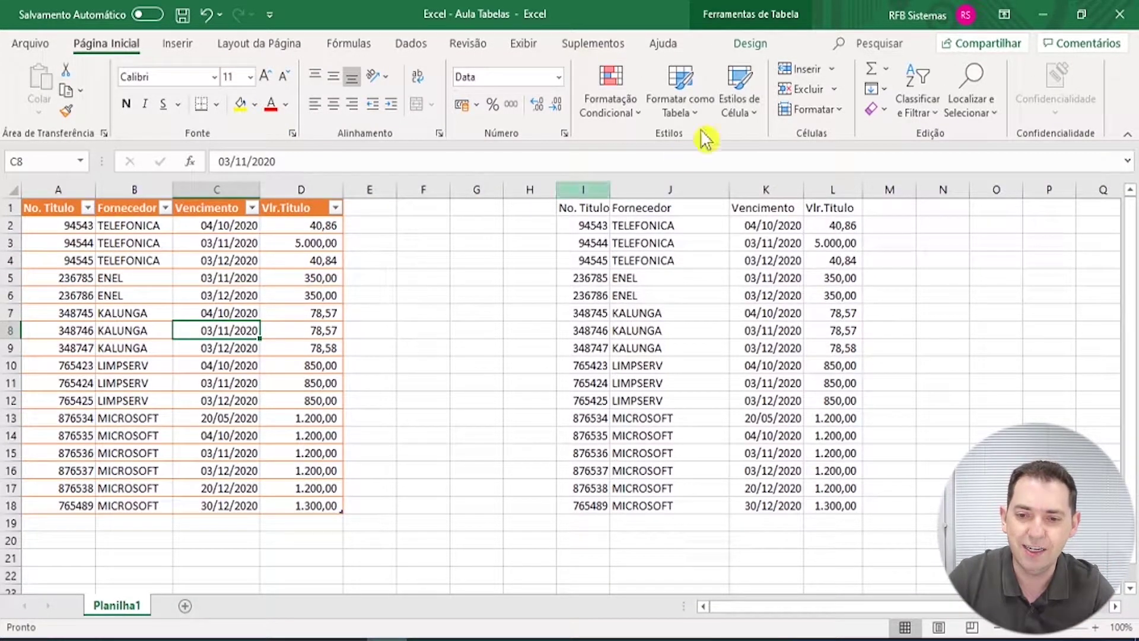
pyautogui.click(756, 51)
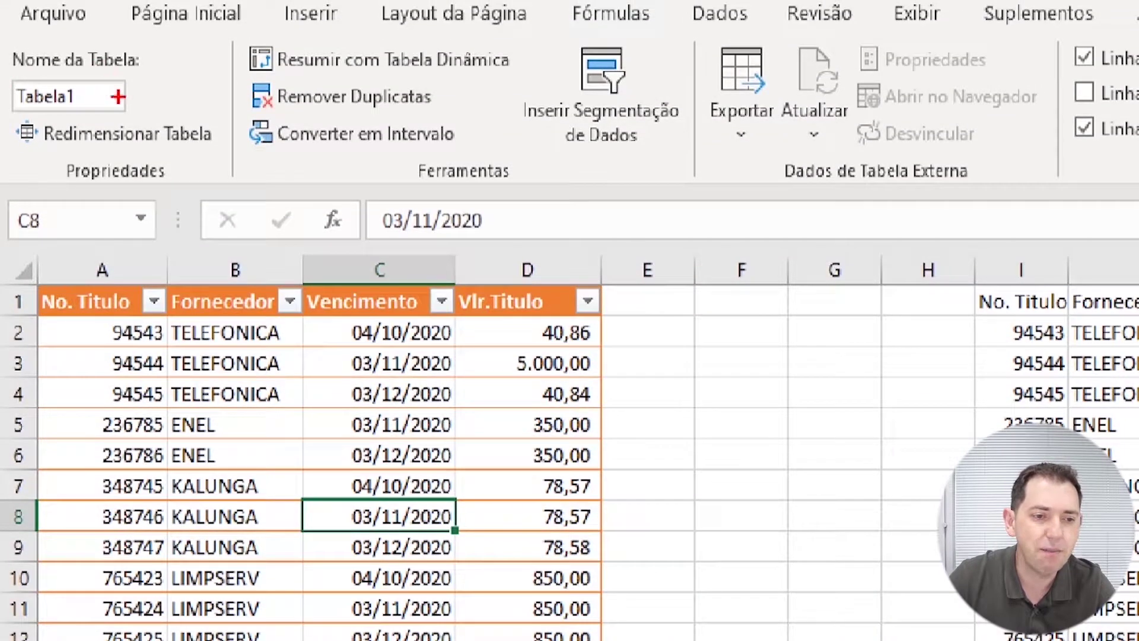
pyautogui.moveTo(118, 96); pyautogui.dragTo(222, 28)
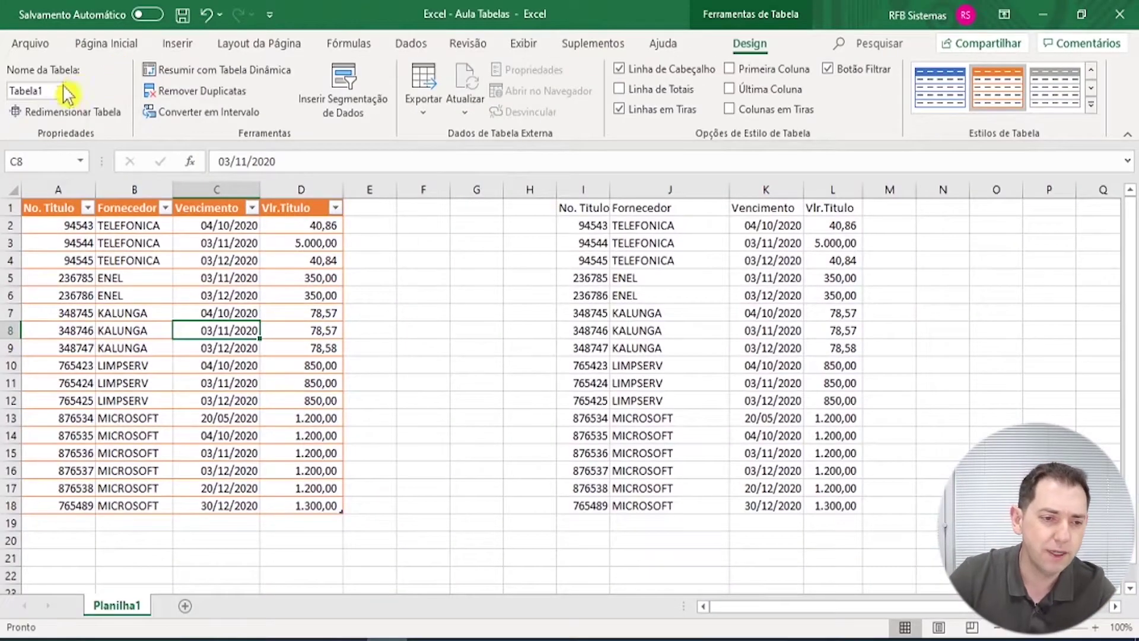
pyautogui.moveTo(11, 92); pyautogui.dragTo(56, 94)
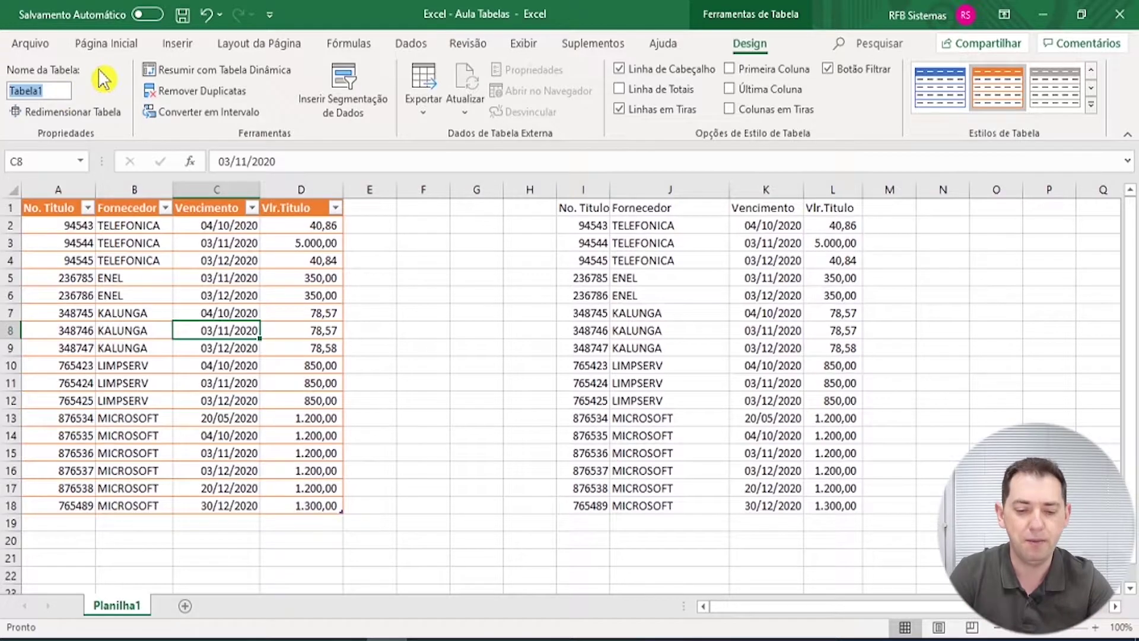
pyautogui.write('t')
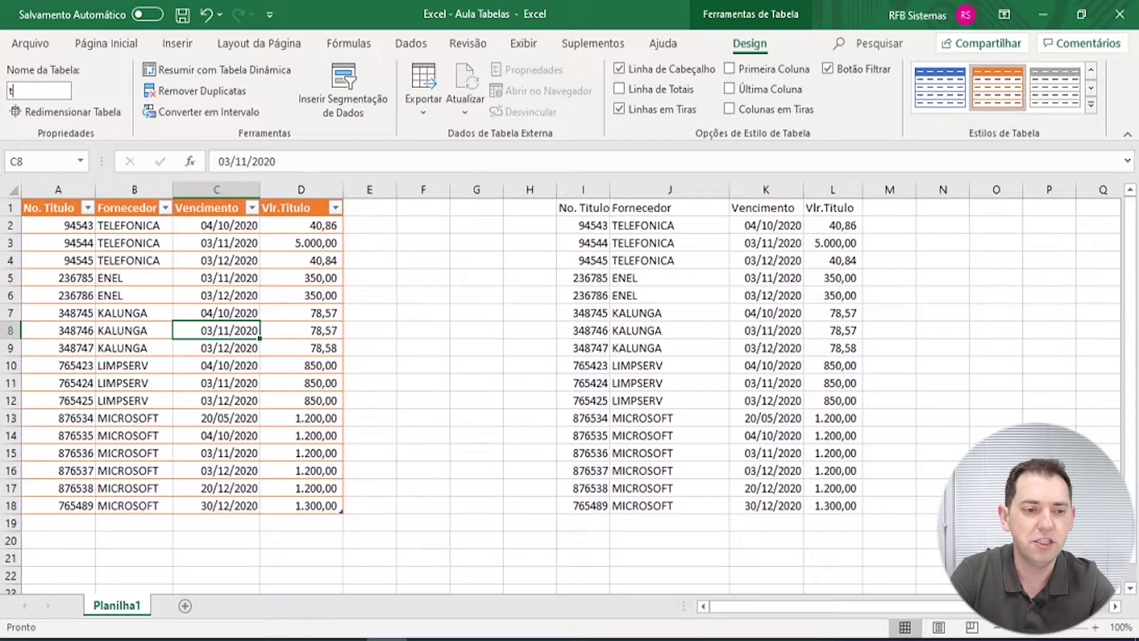
pyautogui.write('itpagar')
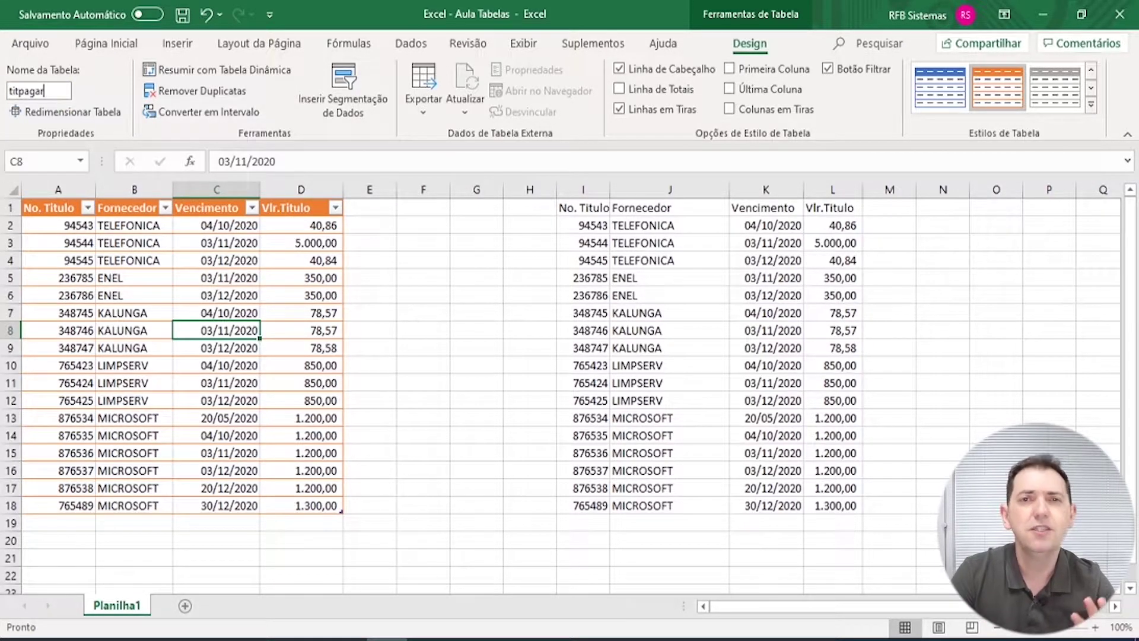
pyautogui.press('Return')
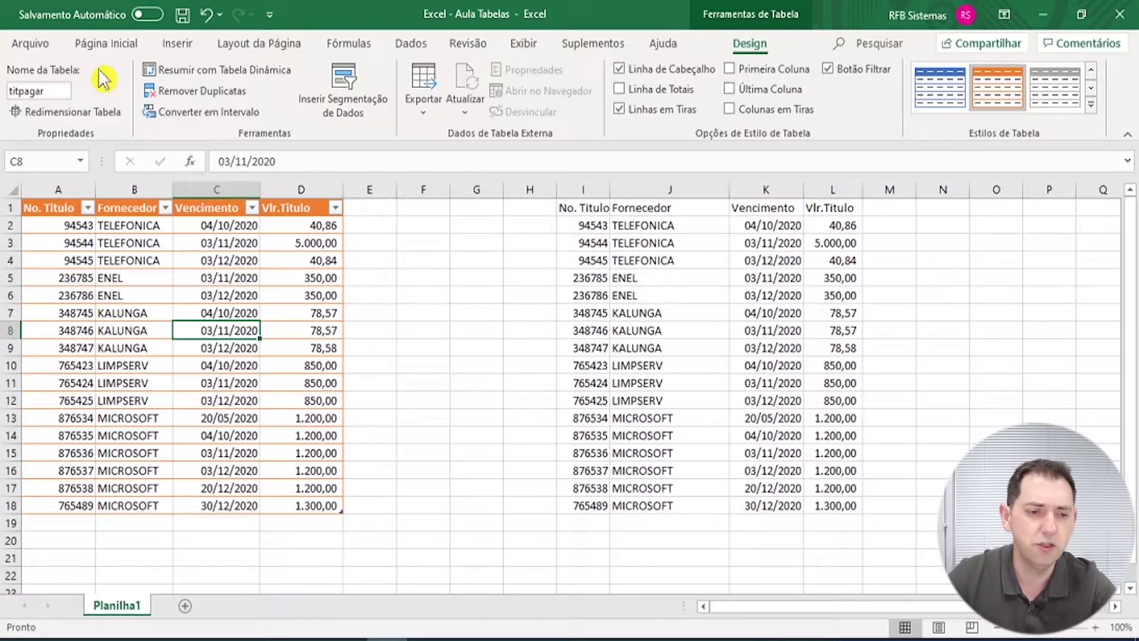
# Change the titpagar table's style to the blue banded design in the second row of the Média group.
pyautogui.click(86, 261)
pyautogui.click(74, 240)
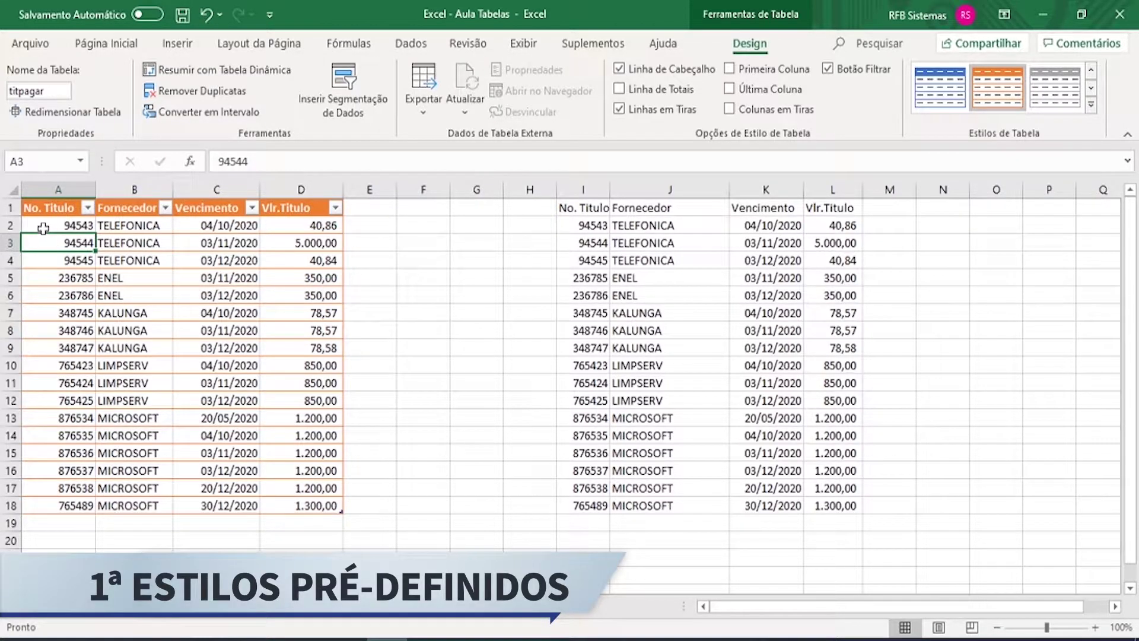
pyautogui.moveTo(56, 208); pyautogui.dragTo(316, 500)
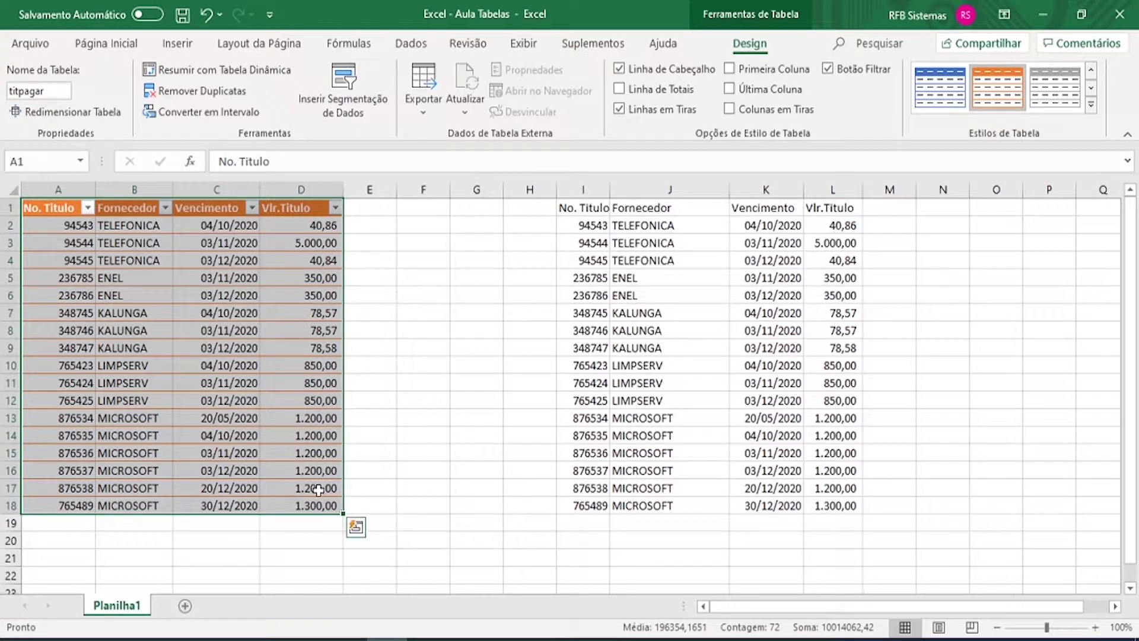
pyautogui.click(1091, 105)
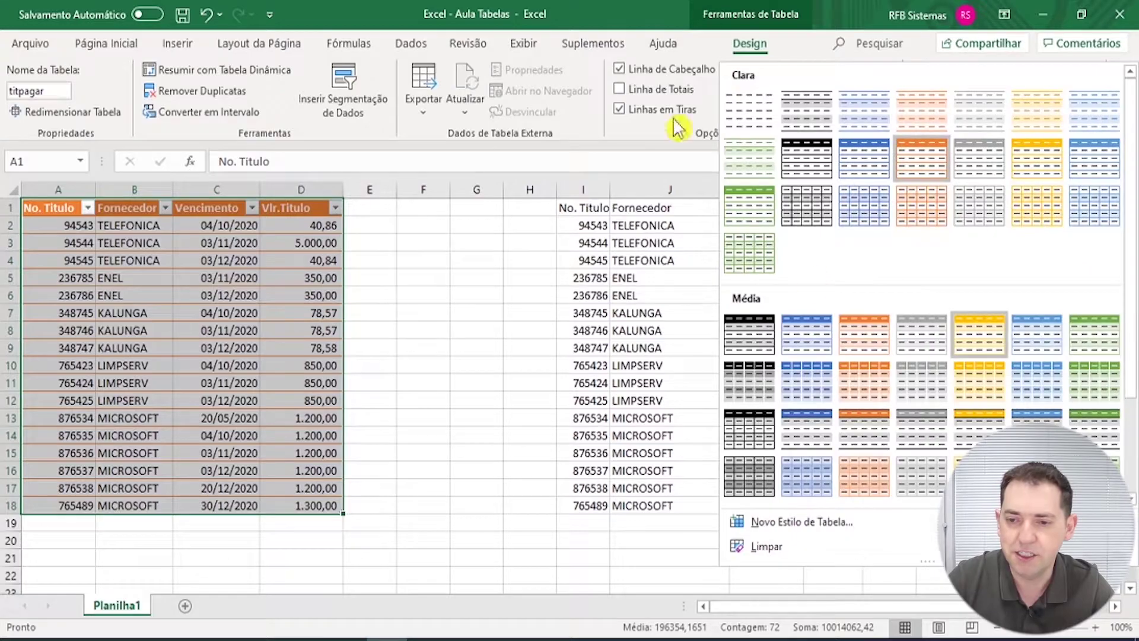
pyautogui.click(821, 380)
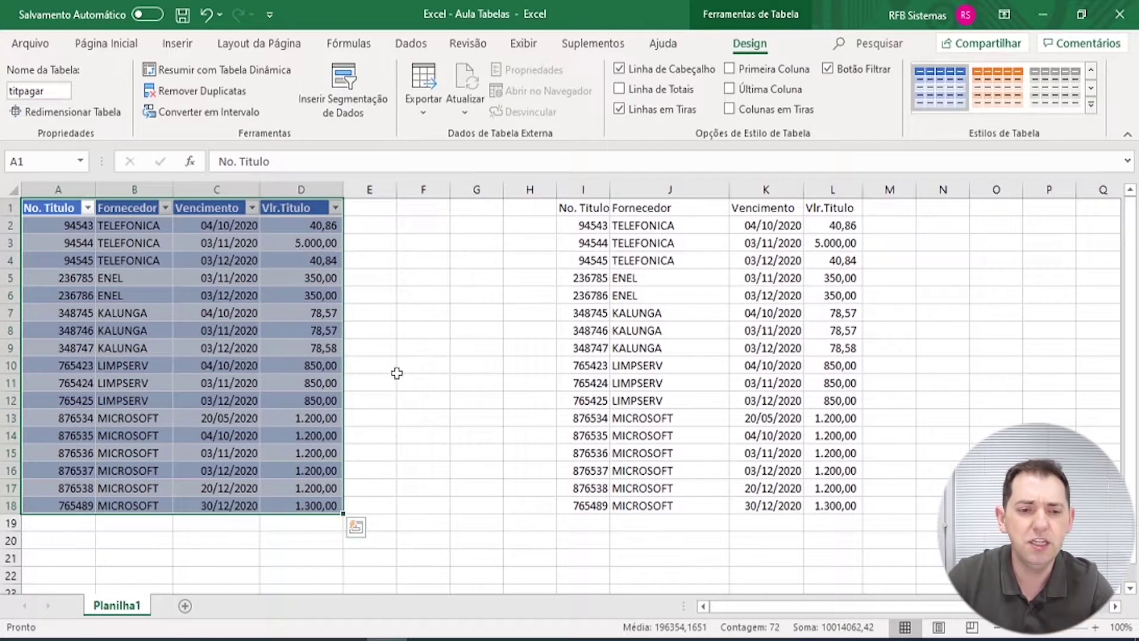
pyautogui.click(241, 336)
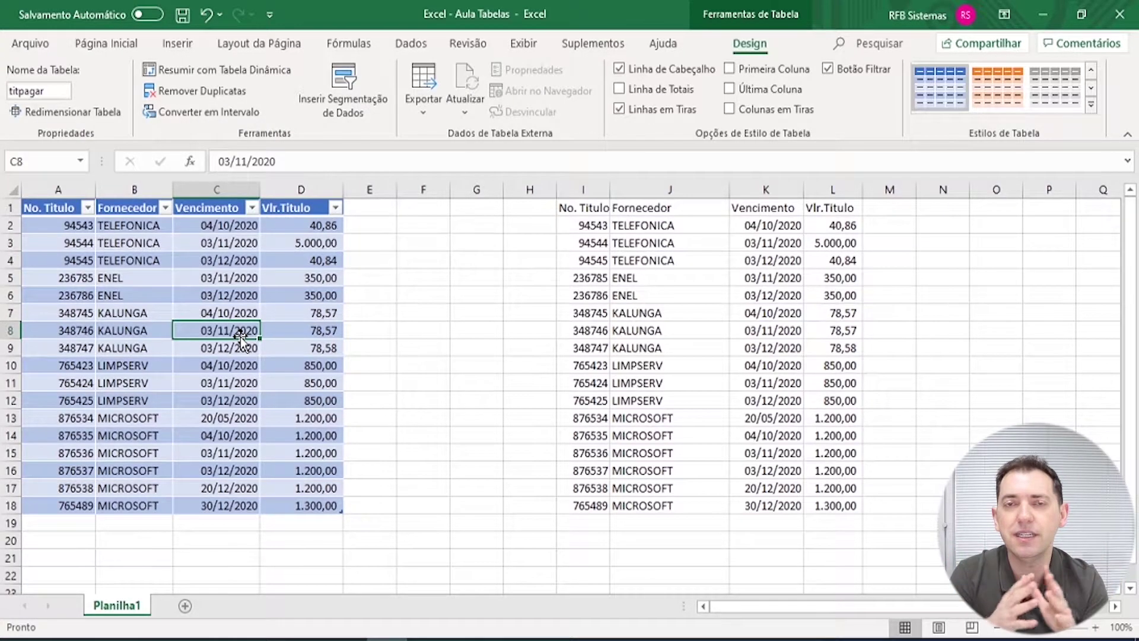
# Extend the table with two new rows by entering 8765 in A19 and 6754 in A20 under No. Titulo.
pyautogui.click(59, 525)
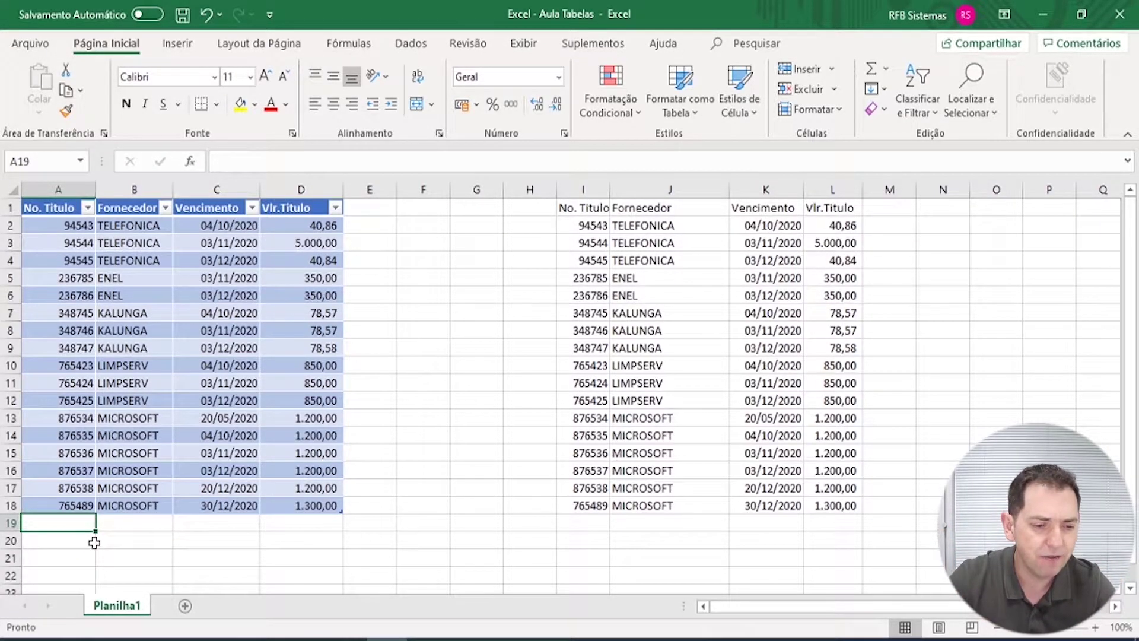
pyautogui.write('8765')
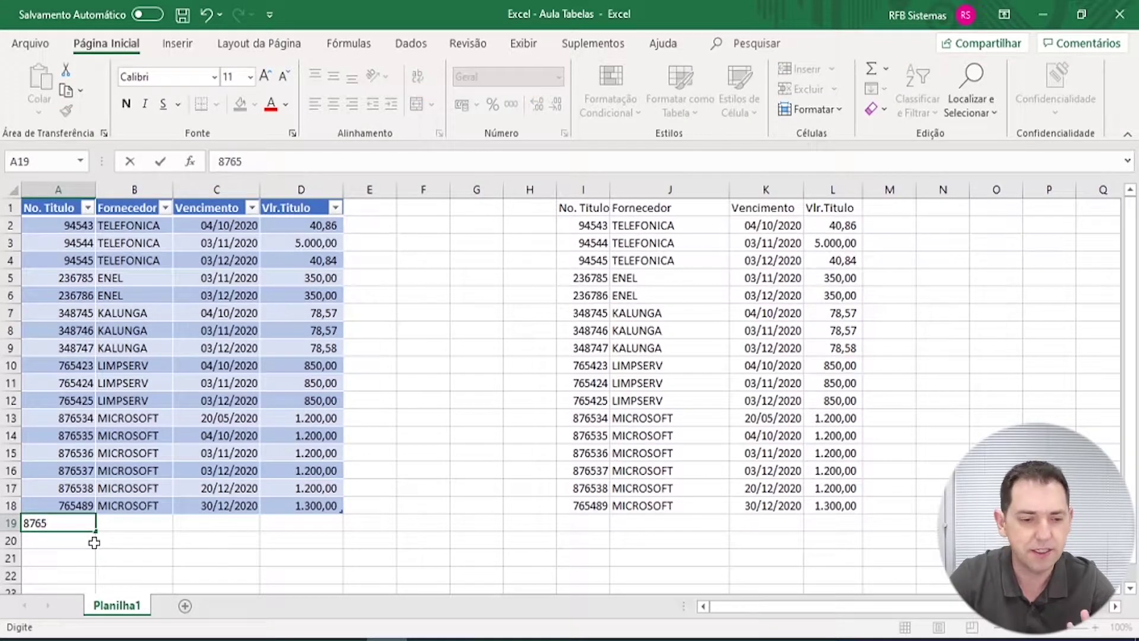
pyautogui.press('Return')
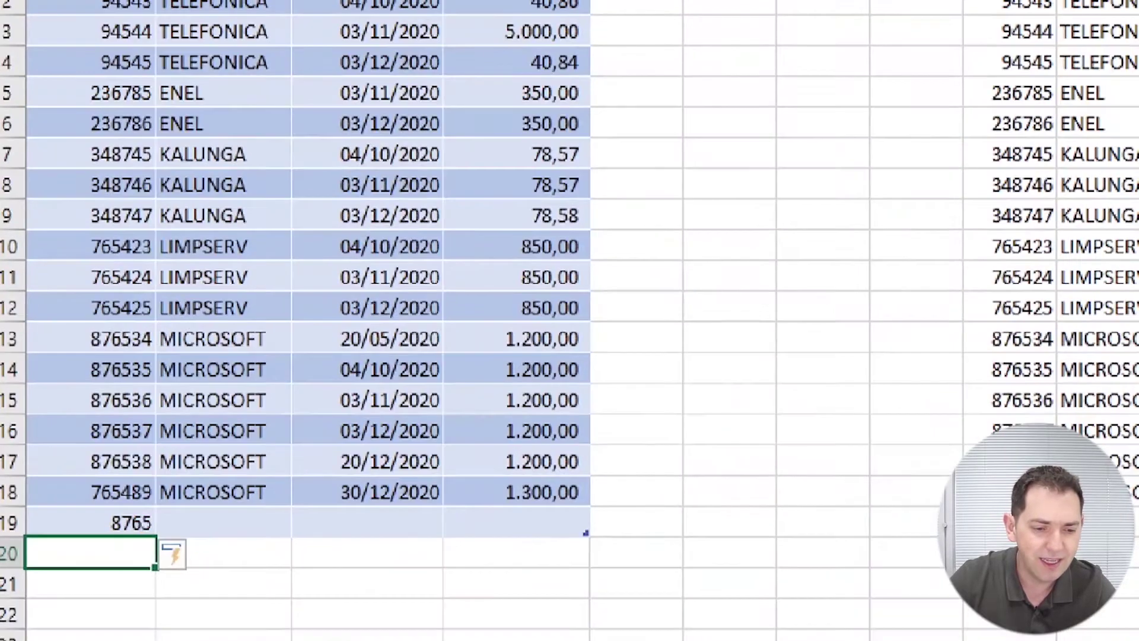
pyautogui.moveTo(582, 513); pyautogui.dragTo(715, 410)
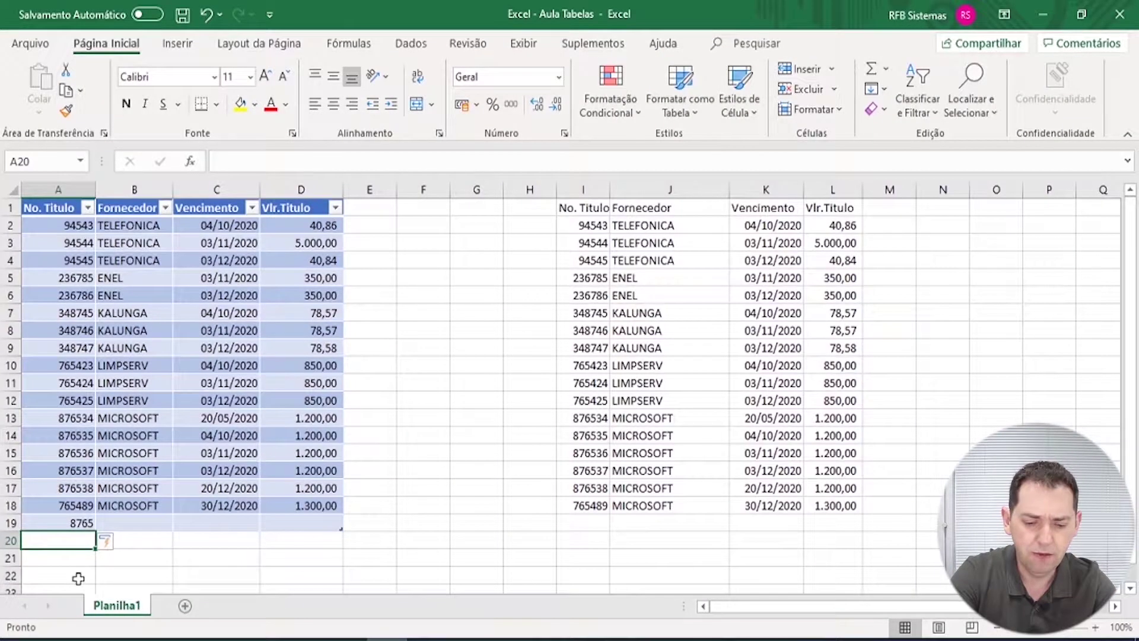
pyautogui.write('6754')
pyautogui.press('Return')
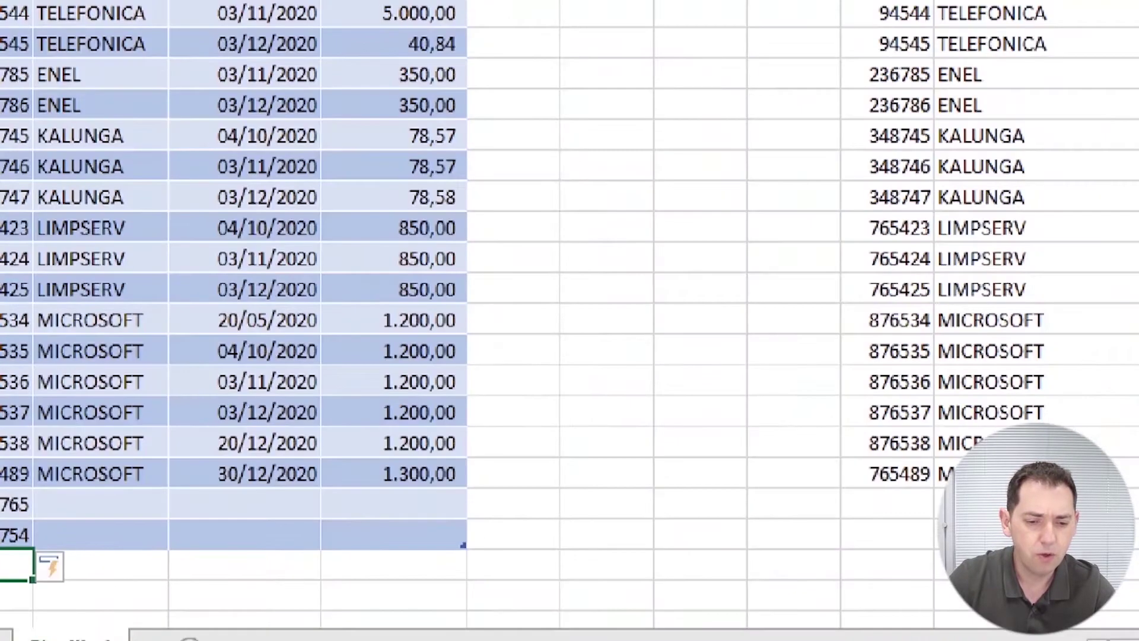
pyautogui.moveTo(446, 526); pyautogui.dragTo(560, 431)
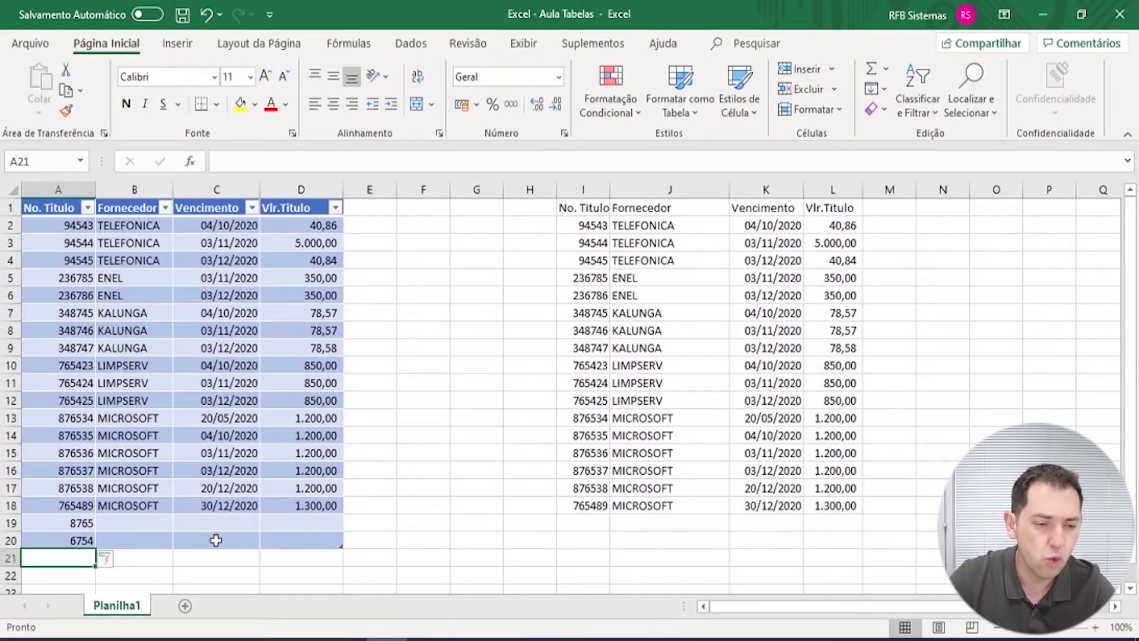
# Undo the two added titles 8765 and 6754 along with the table's expansion into rows 19 and 20.
pyautogui.moveTo(71, 503); pyautogui.dragTo(338, 528)
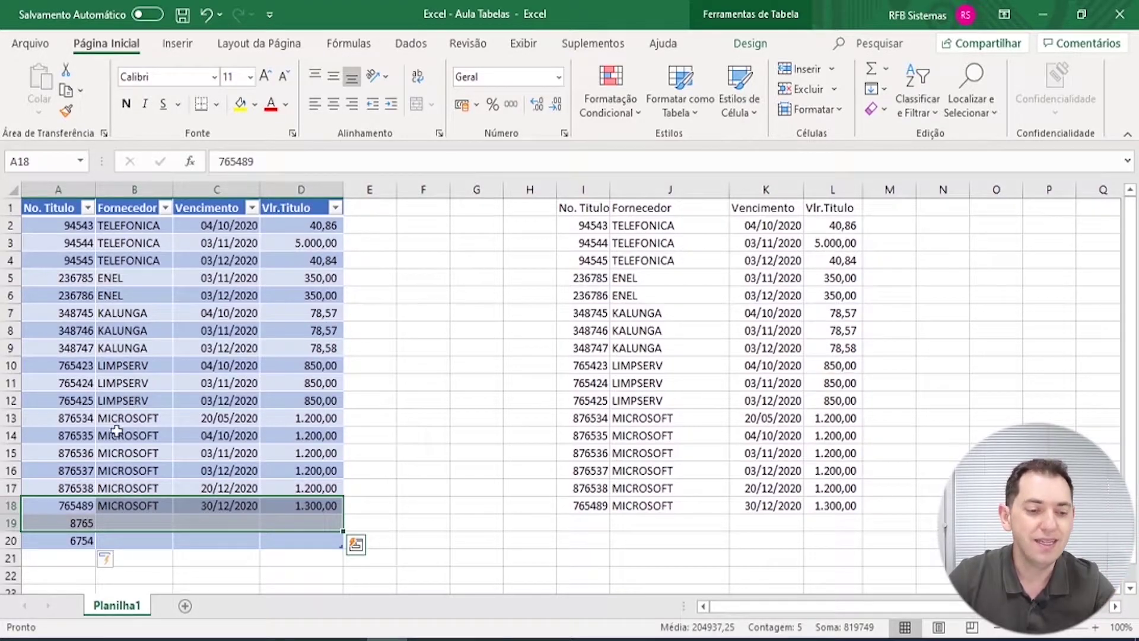
pyautogui.click(116, 451)
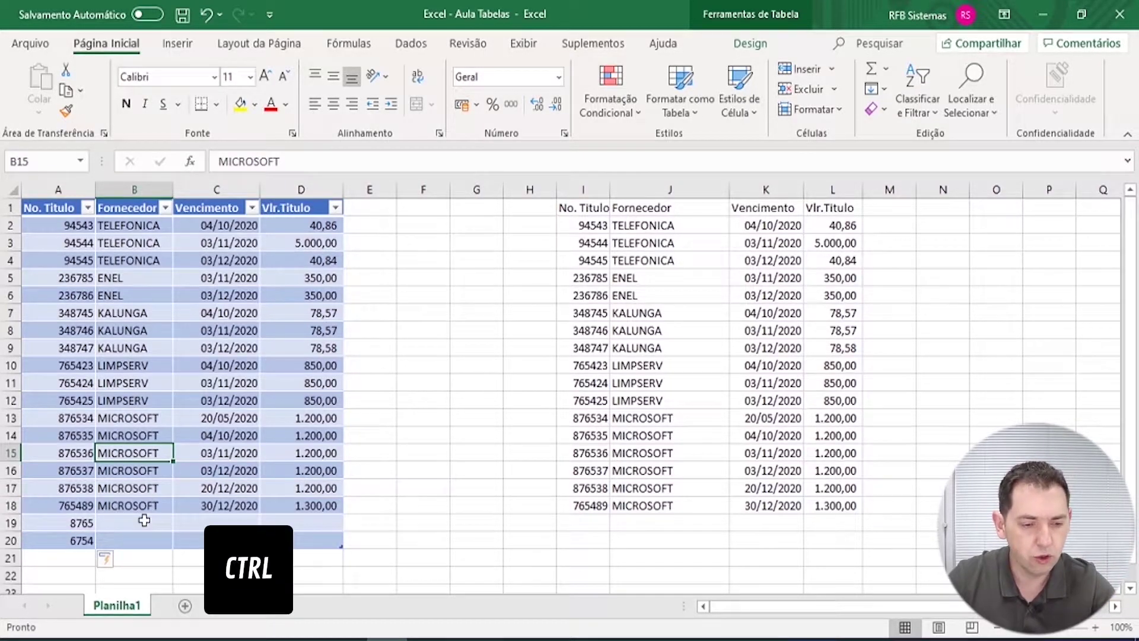
pyautogui.hotkey('ctrl', 'z')
pyautogui.hotkey('ctrl', 'z')
pyautogui.hotkey('ctrl', 'z')
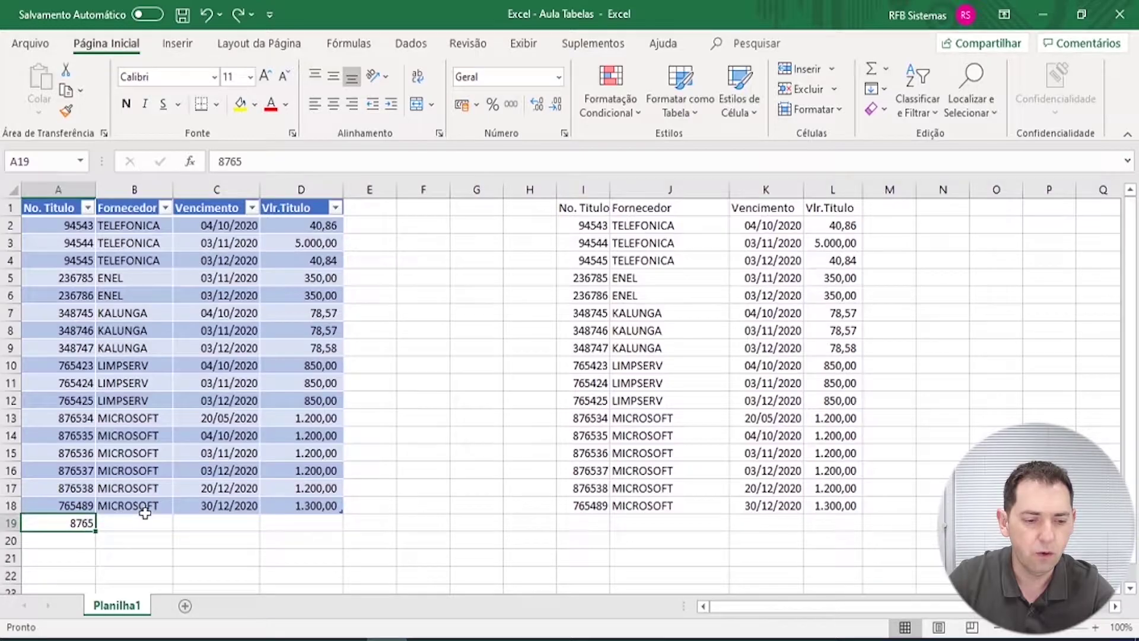
pyautogui.click(174, 486)
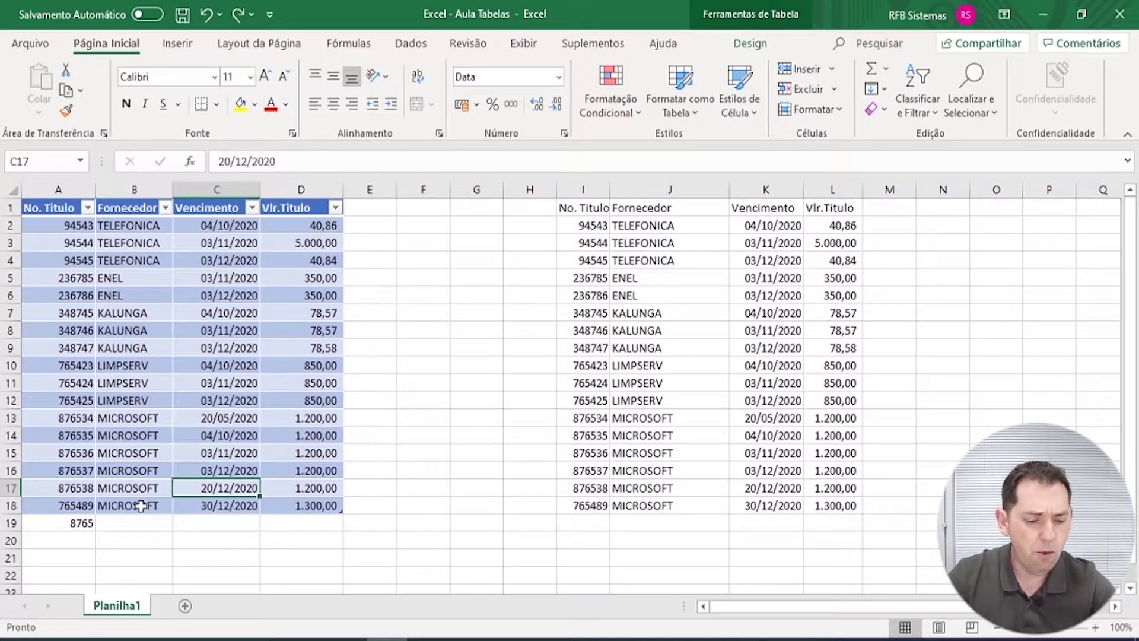
pyautogui.hotkey('ctrl', 'z')
pyautogui.click(134, 459)
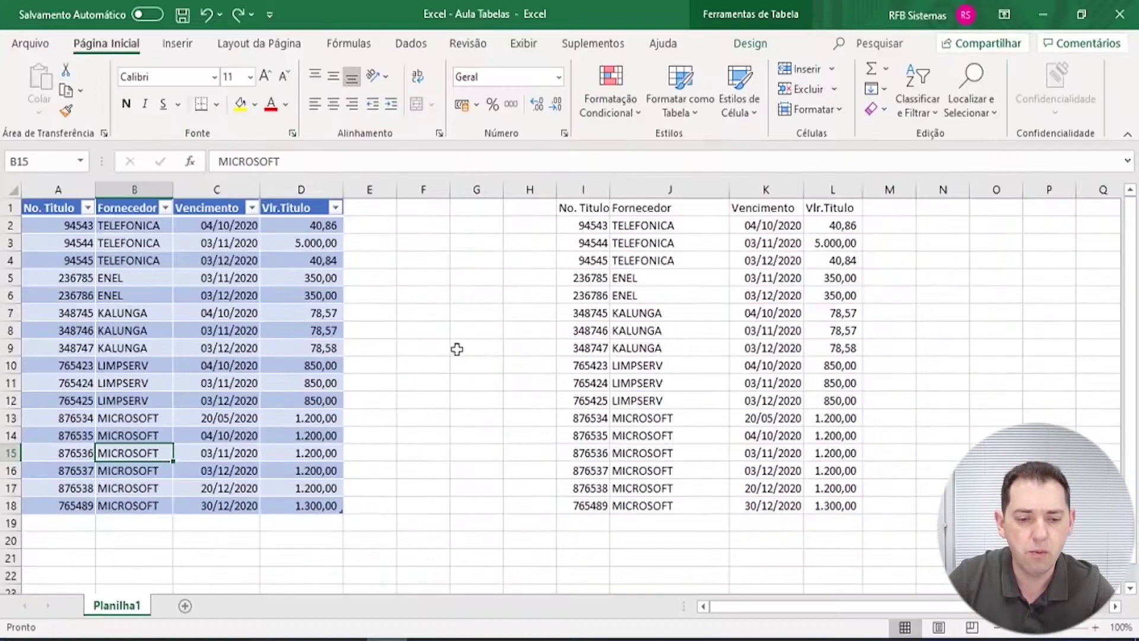
pyautogui.click(315, 508)
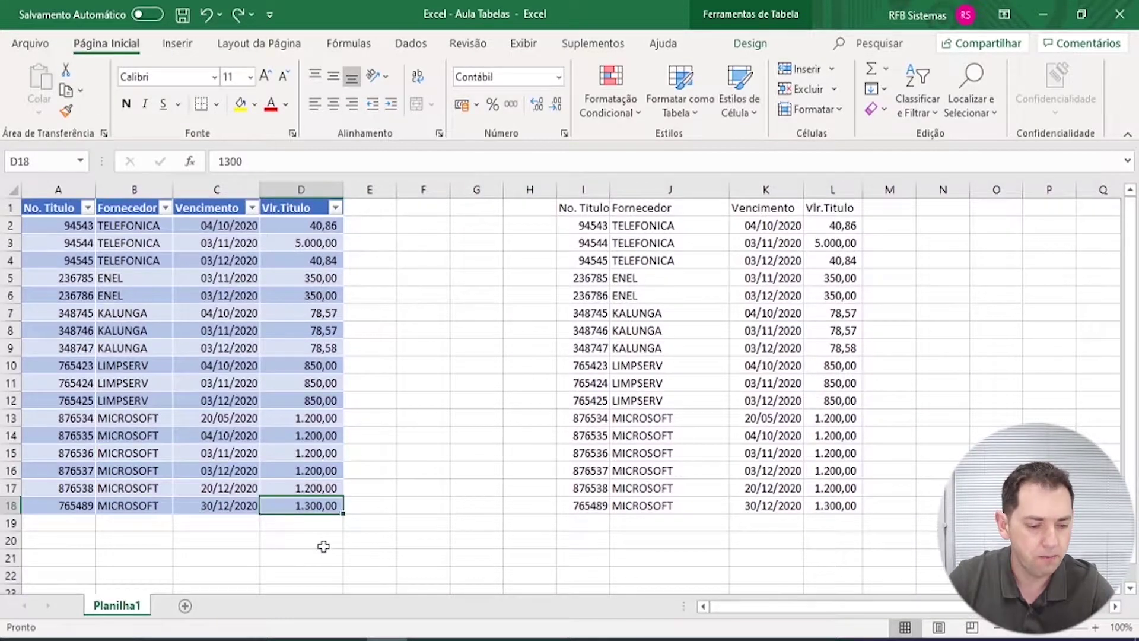
pyautogui.click(369, 470)
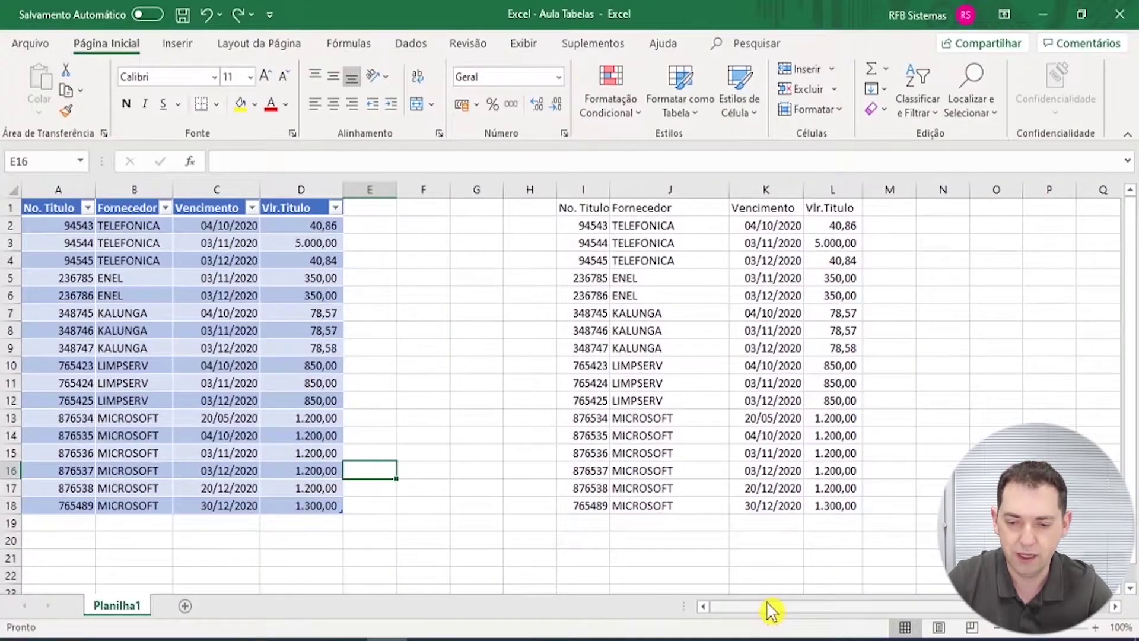
# Filter the titpagar table's Fornecedor column to show only KALUNGA.
pyautogui.click(280, 317)
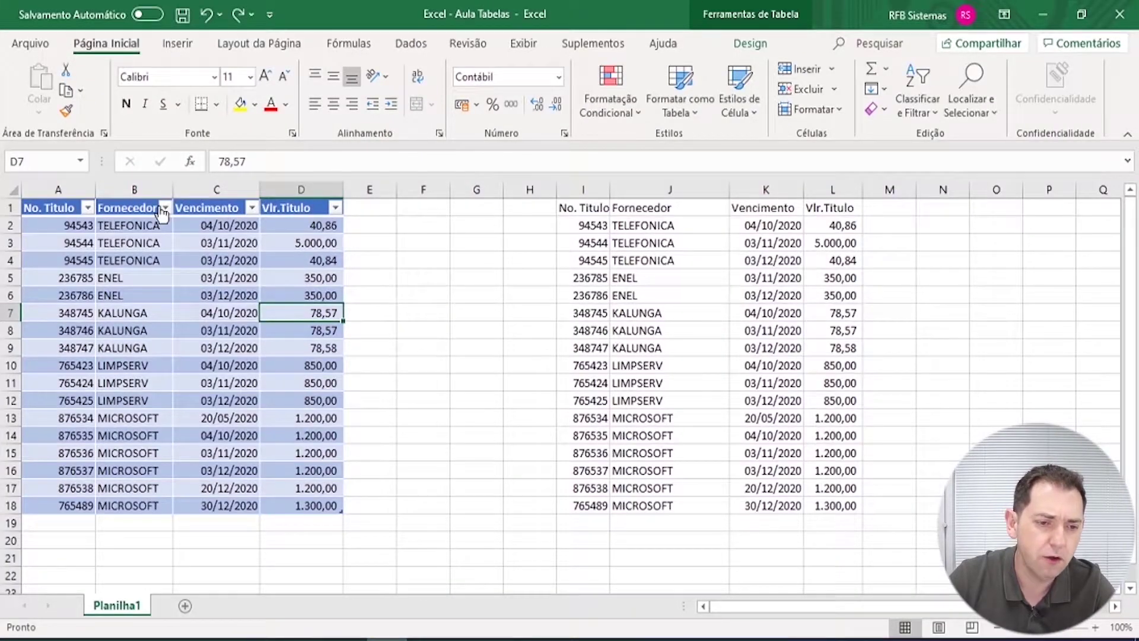
pyautogui.click(169, 208)
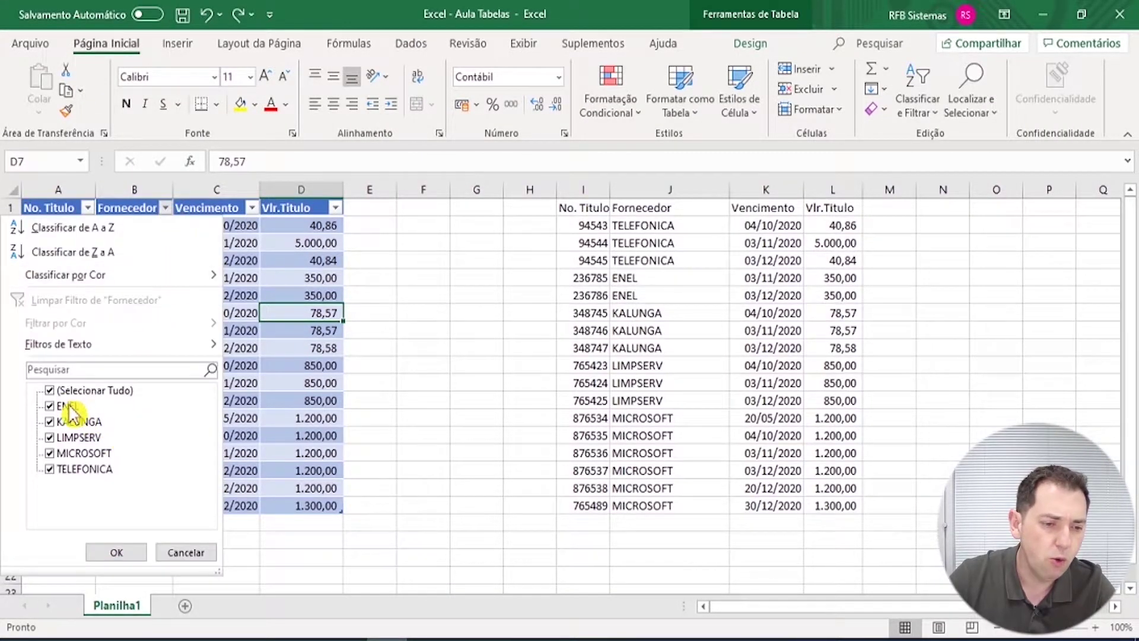
pyautogui.click(51, 390)
pyautogui.click(49, 422)
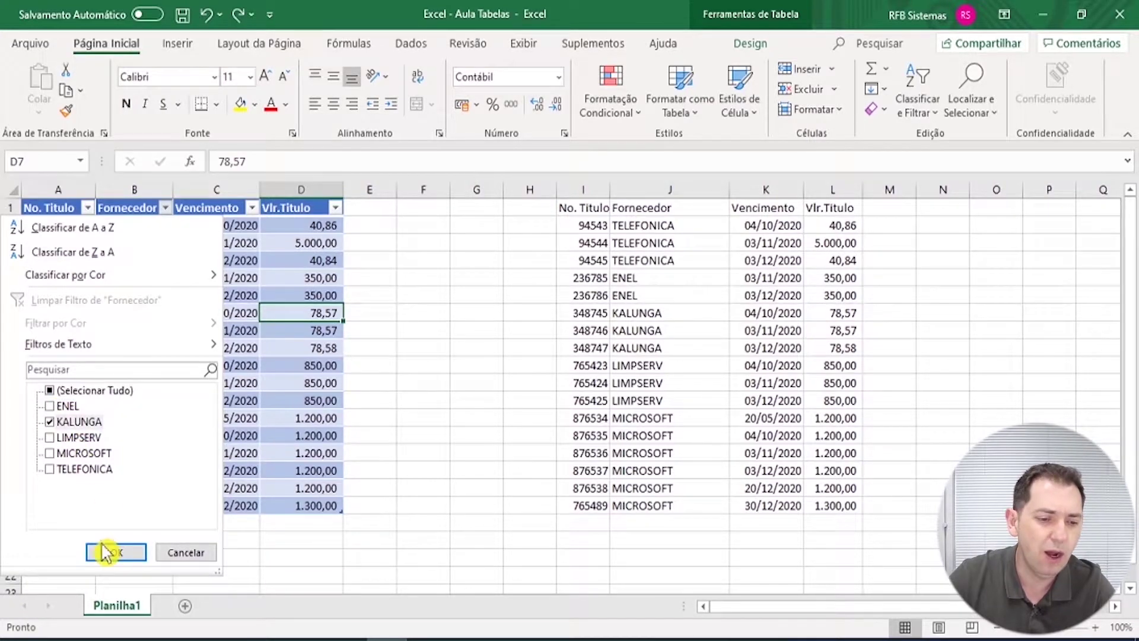
pyautogui.click(115, 552)
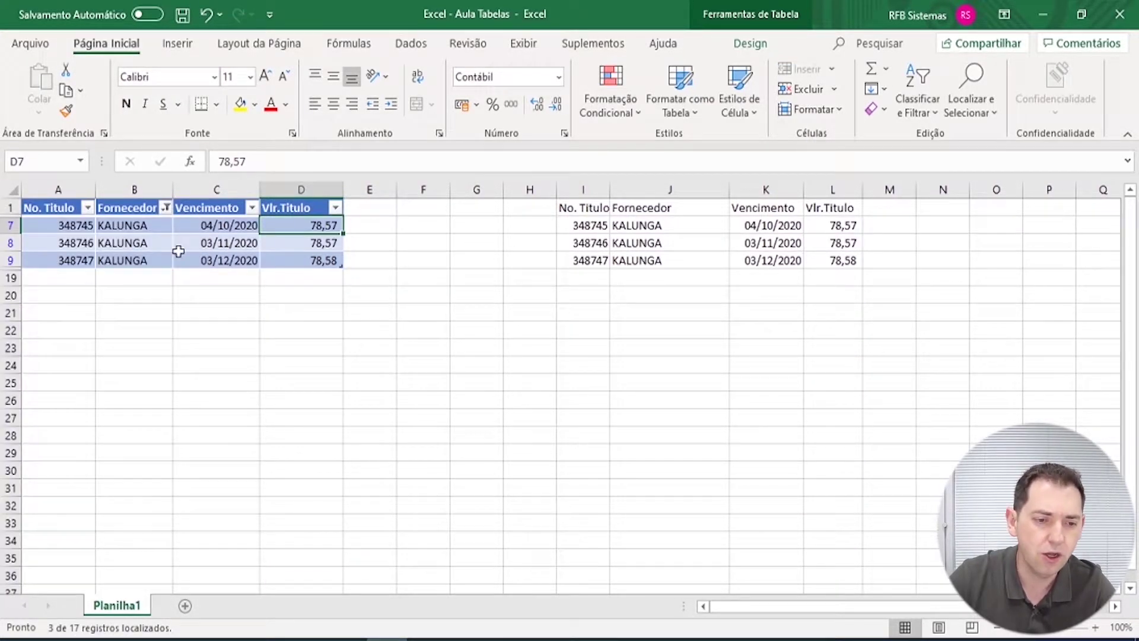
# Restore all suppliers in the titpagar table's Fornecedor filter.
pyautogui.click(167, 207)
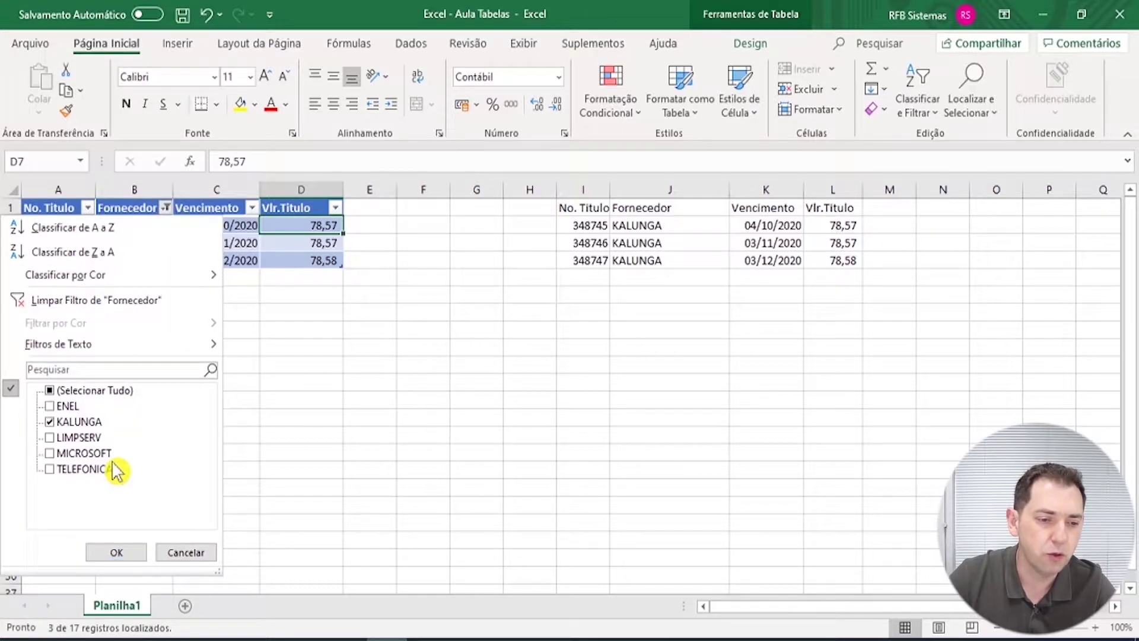
pyautogui.click(51, 391)
pyautogui.press('Return')
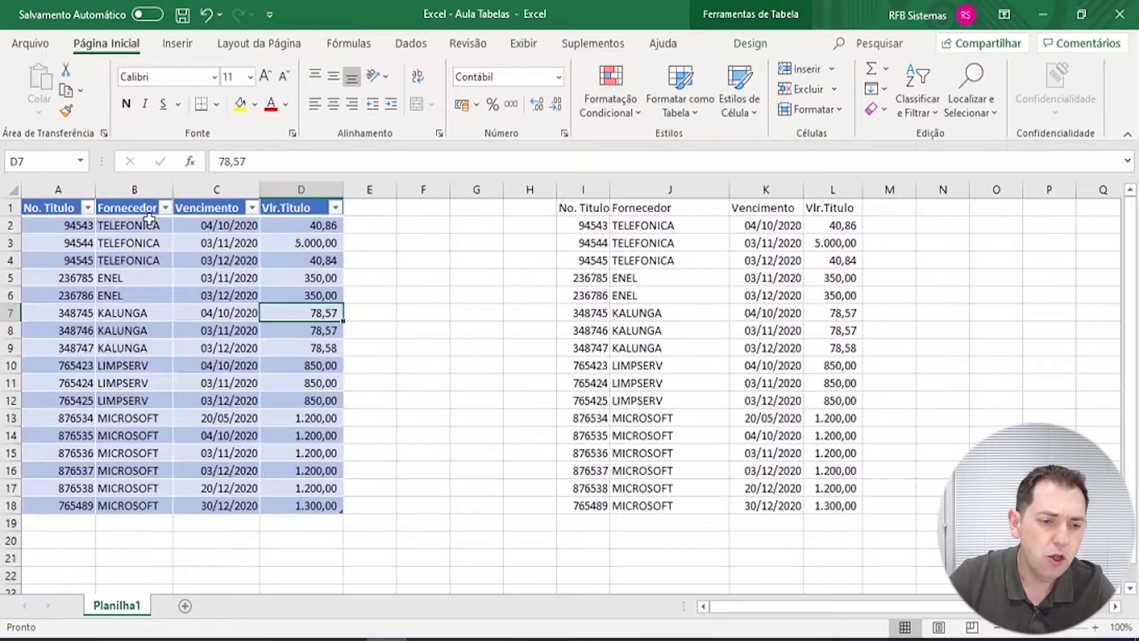
# Sort the titpagar table by Fornecedor from A to Z.
pyautogui.click(166, 208)
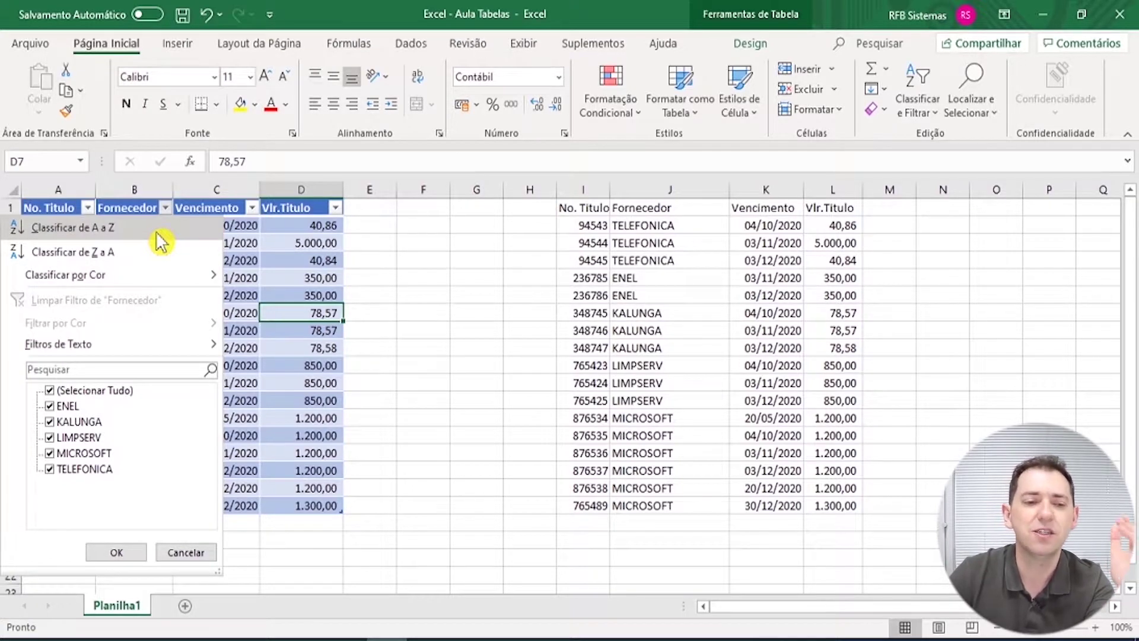
pyautogui.click(155, 231)
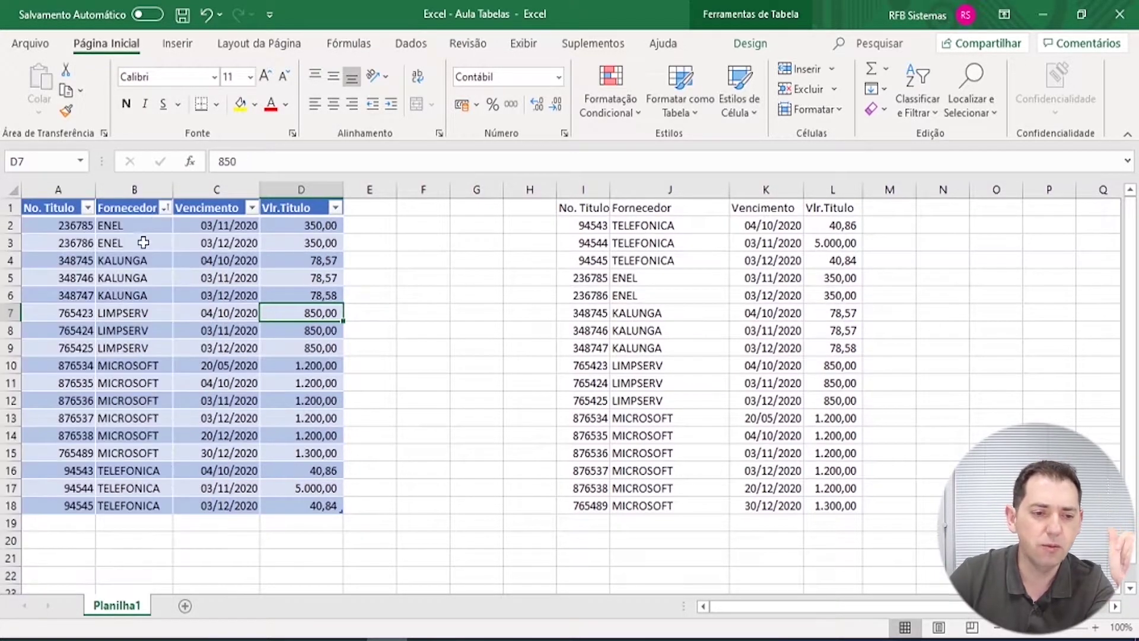
pyautogui.click(146, 243)
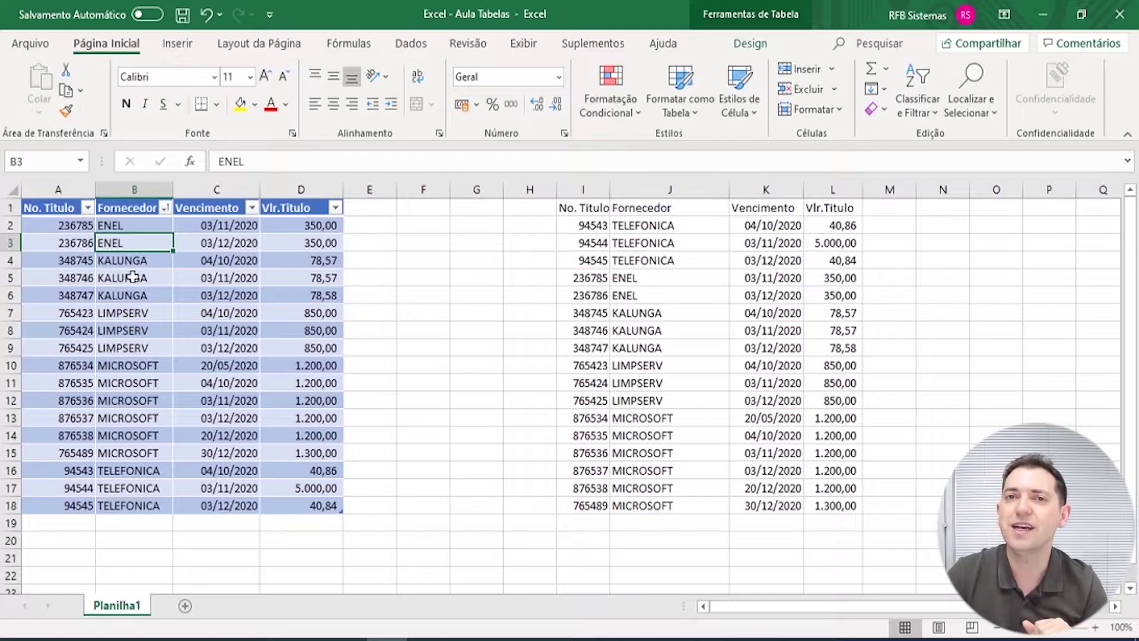
pyautogui.click(139, 226)
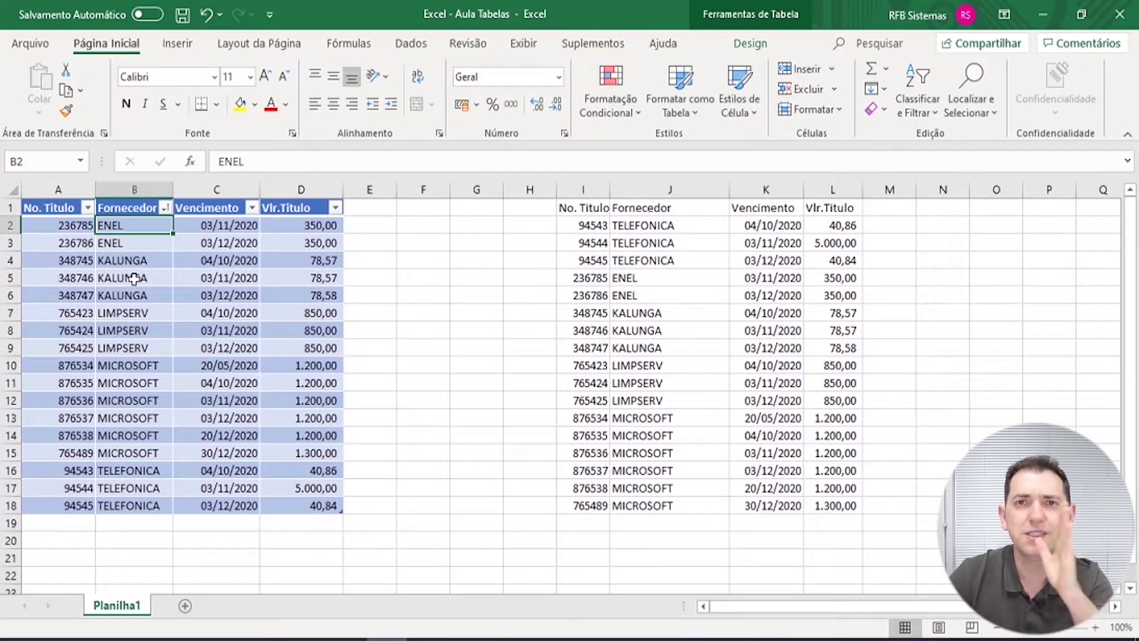
pyautogui.click(654, 274)
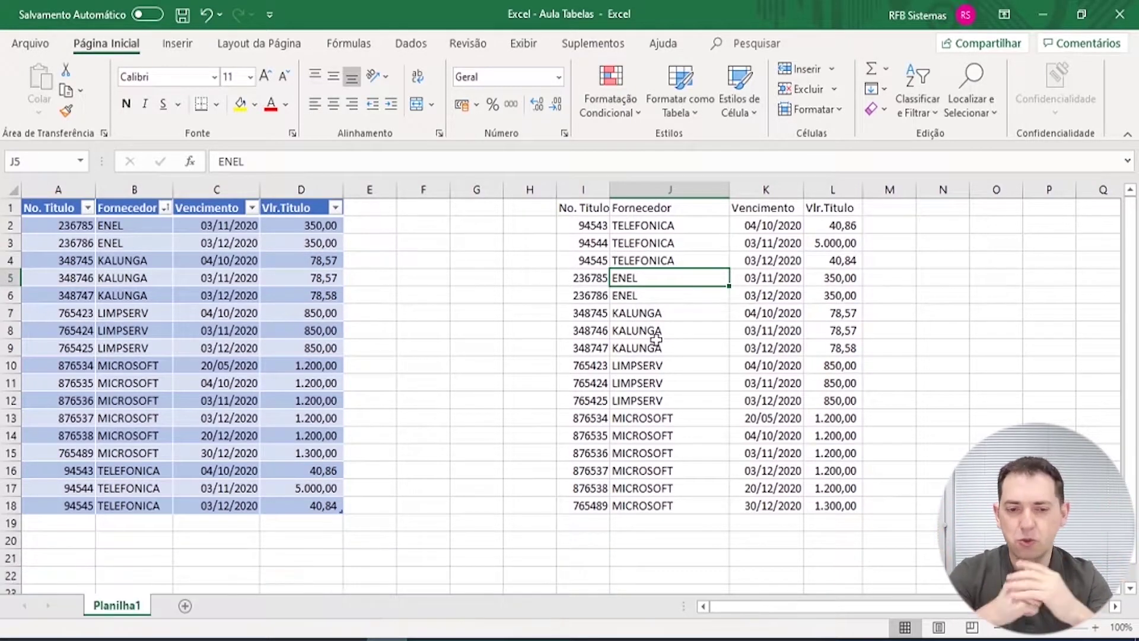
# Total the table's Vlr.Titulo column in F4 with the structured-reference formula =soma(titpagar[Vlr.Titulo ]).
pyautogui.click(416, 258)
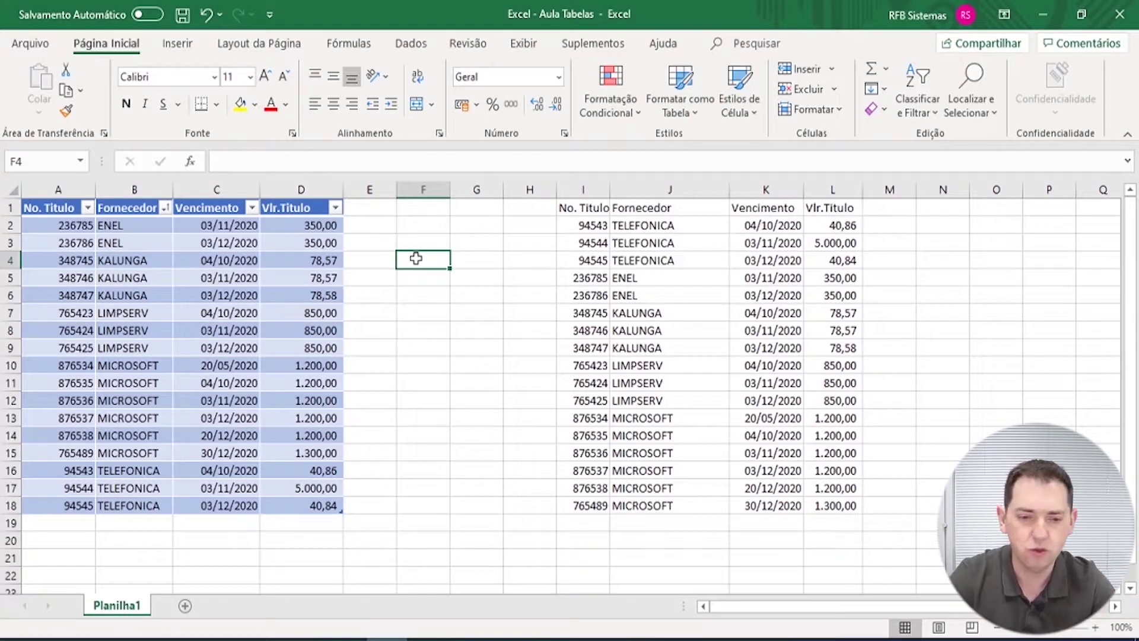
pyautogui.write('=soma(')
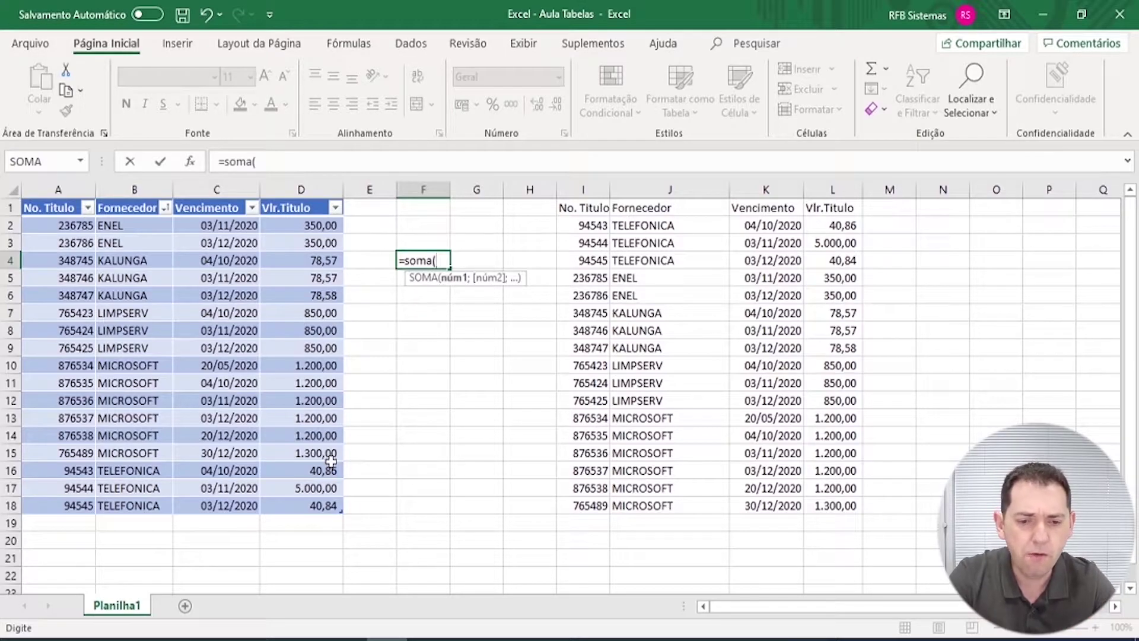
pyautogui.write('tit')
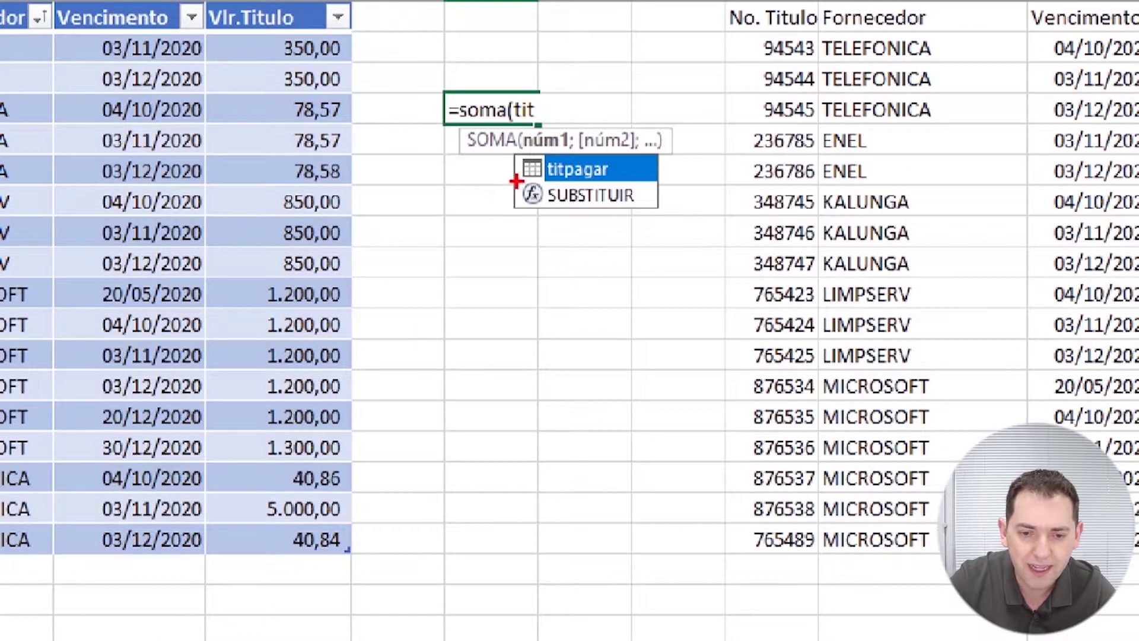
pyautogui.moveTo(514, 188); pyautogui.dragTo(378, 323)
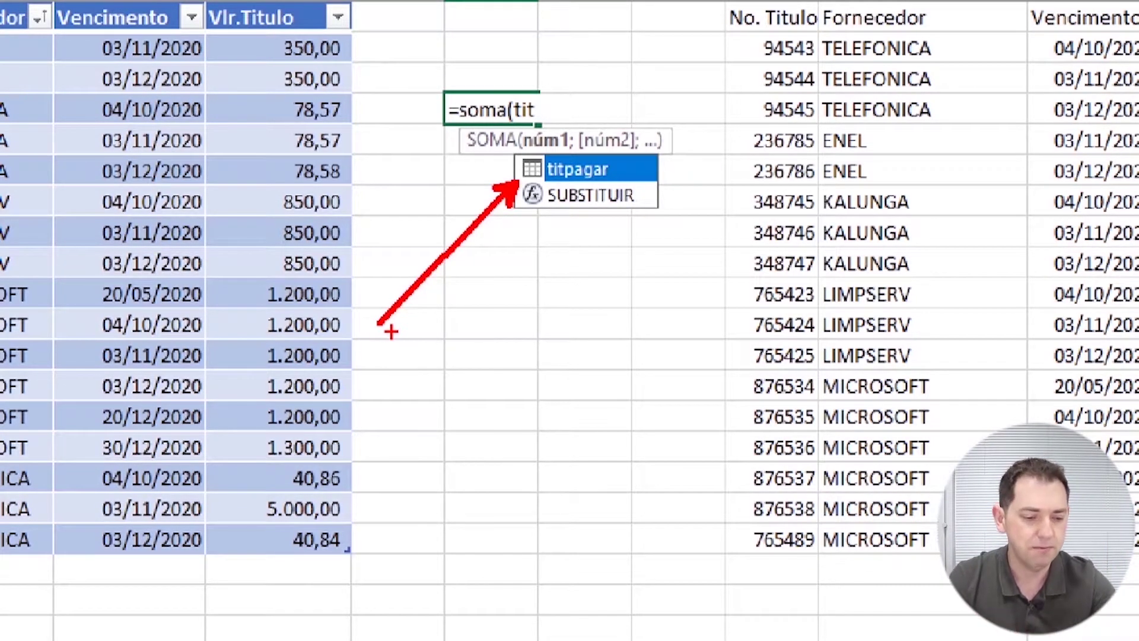
pyautogui.press('Tab')
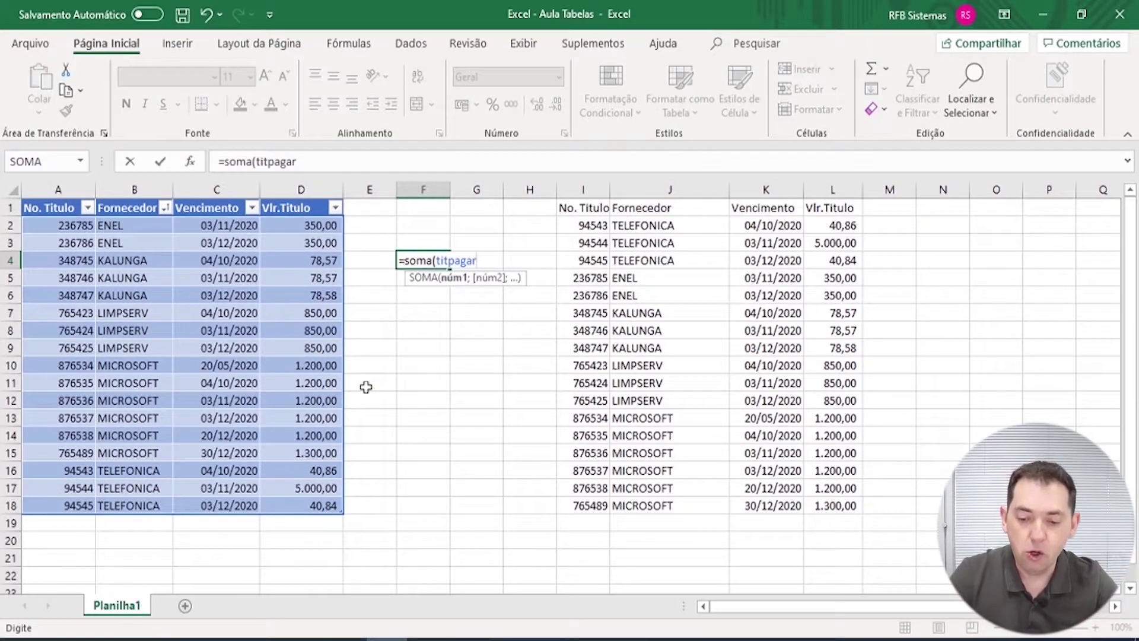
pyautogui.write('[')
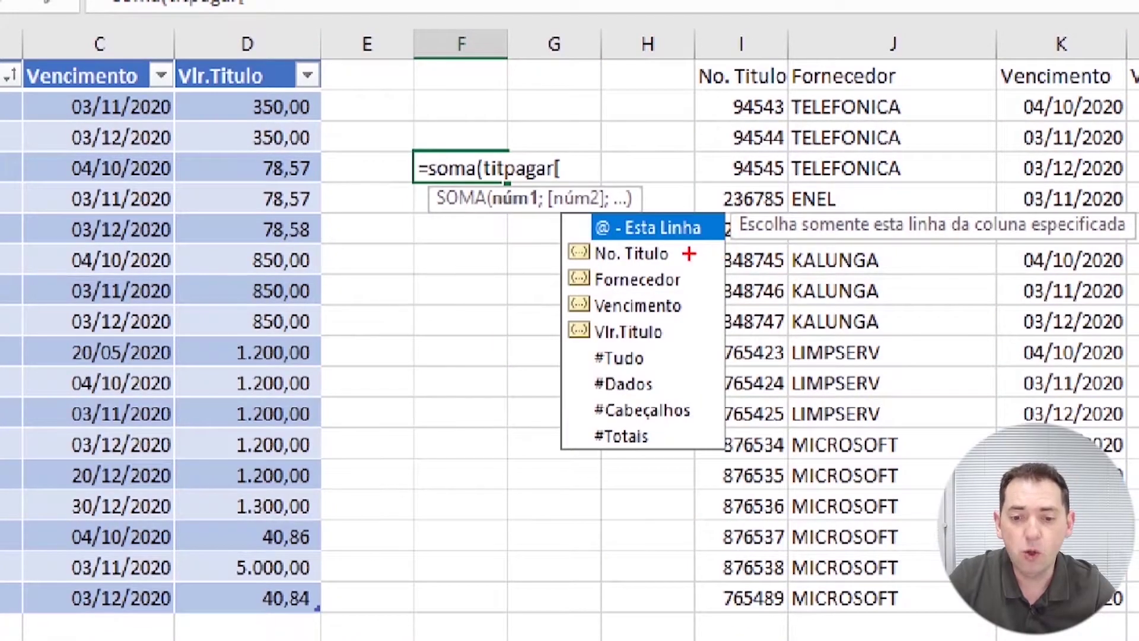
pyautogui.moveTo(772, 229); pyautogui.dragTo(799, 225)
pyautogui.moveTo(697, 282); pyautogui.dragTo(792, 274)
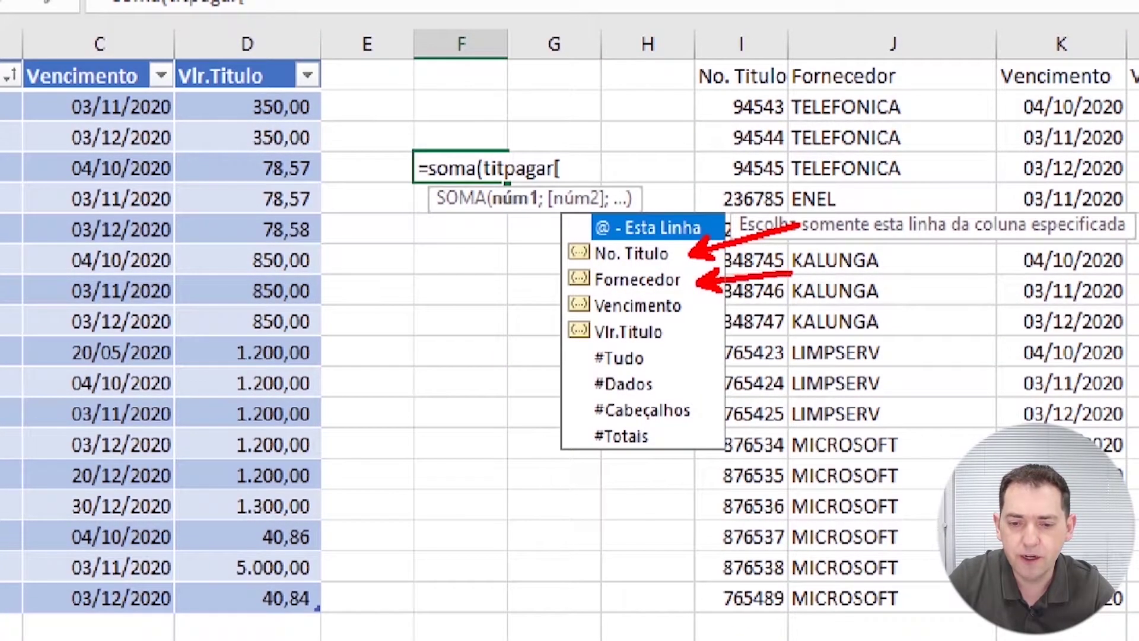
pyautogui.moveTo(697, 305); pyautogui.dragTo(760, 305)
pyautogui.moveTo(544, 315); pyautogui.dragTo(691, 351)
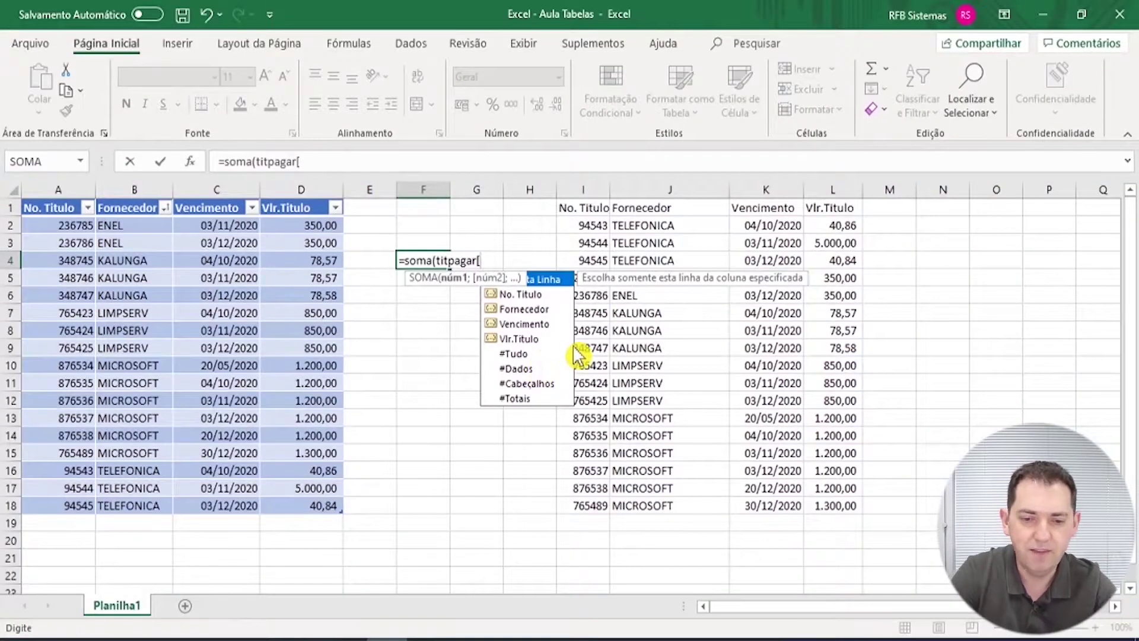
pyautogui.write('vl')
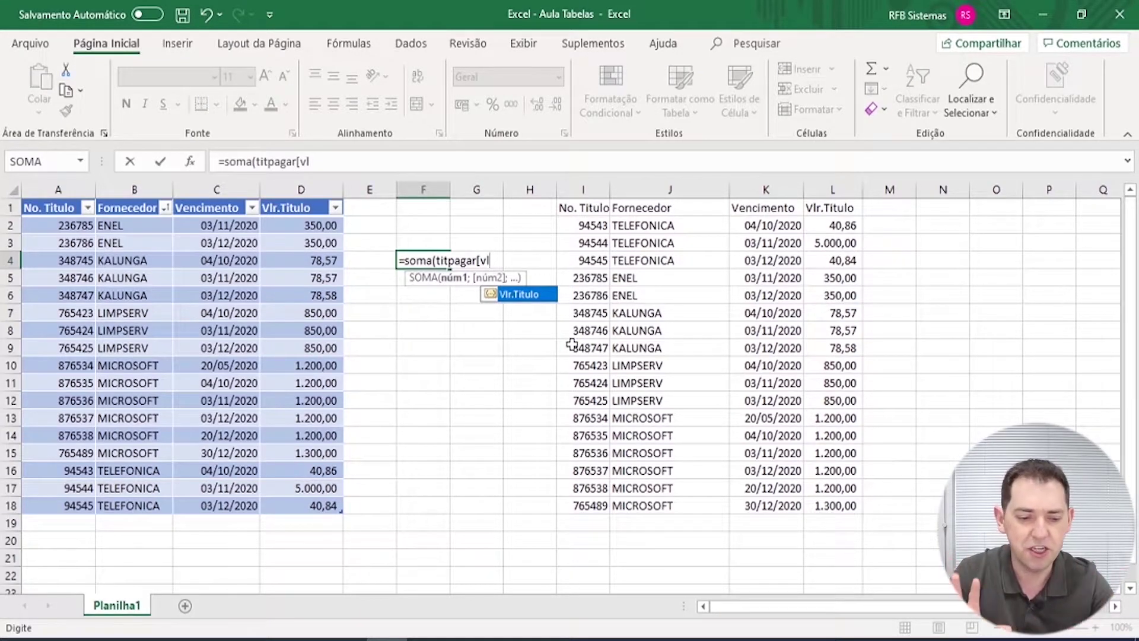
pyautogui.press('Tab')
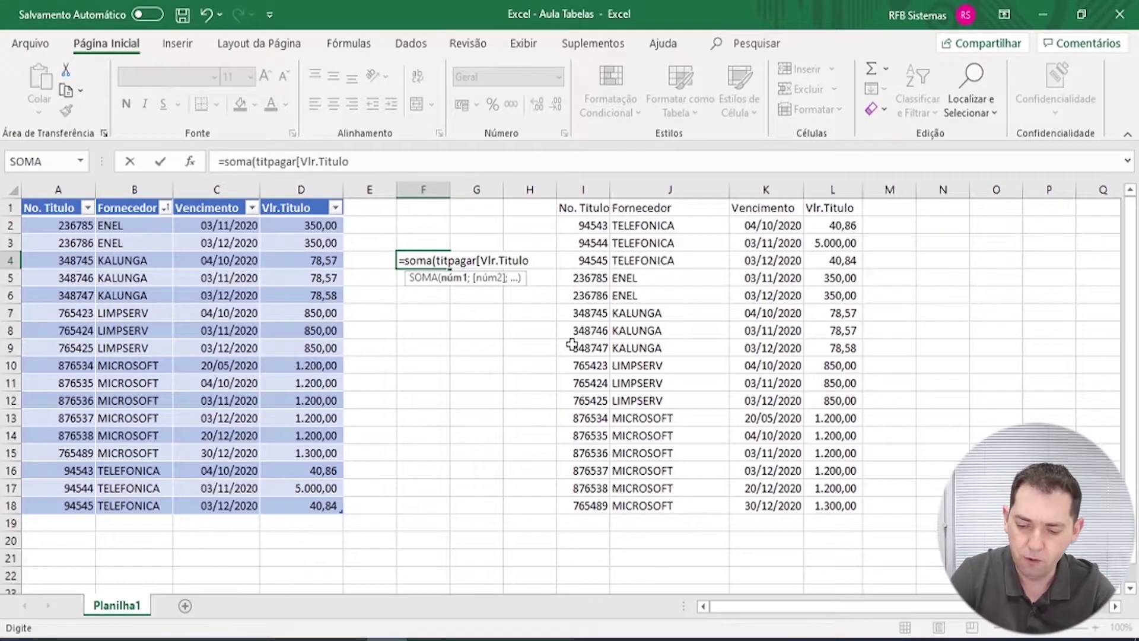
pyautogui.write('])')
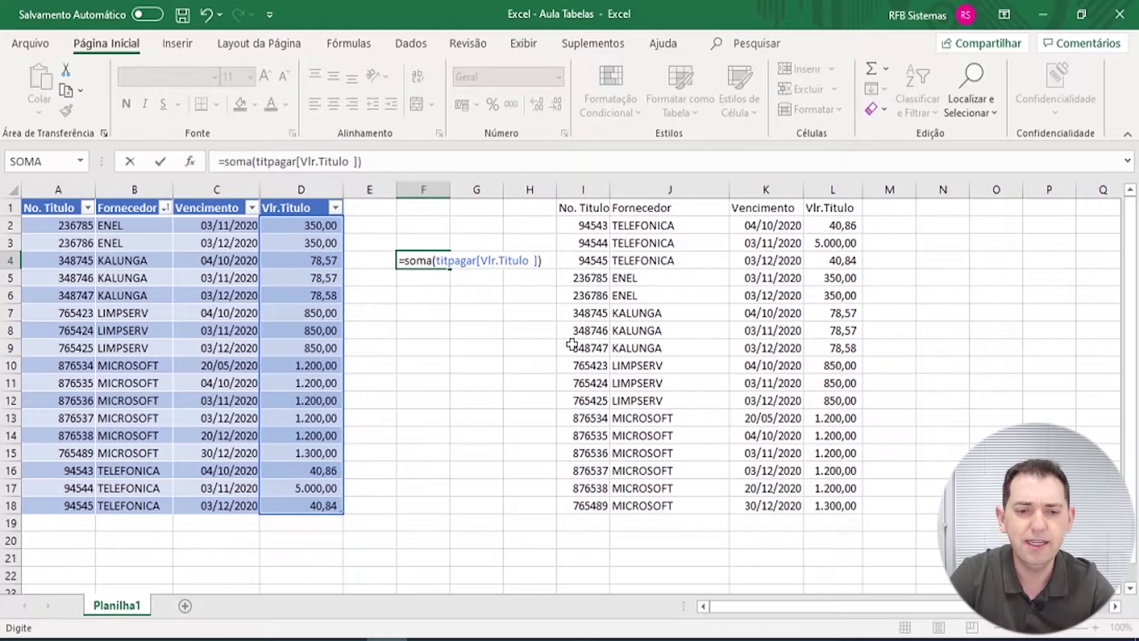
pyautogui.press('Return')
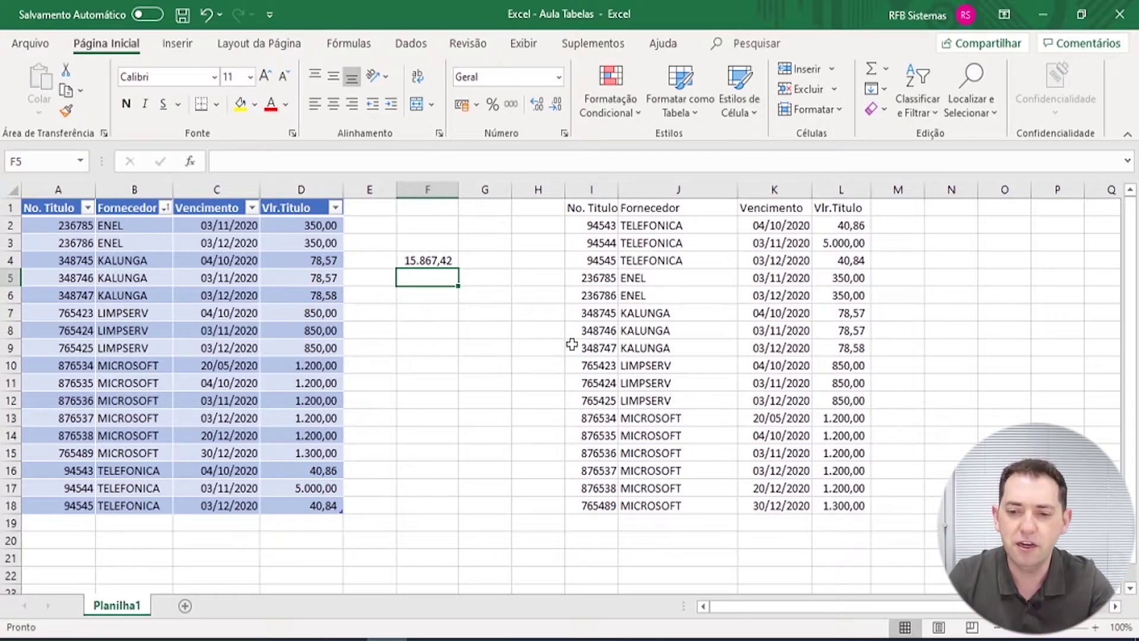
# Total the plain copy's Vlr.Titulo values in N4 with the formula =soma(L2:L18).
pyautogui.click(946, 261)
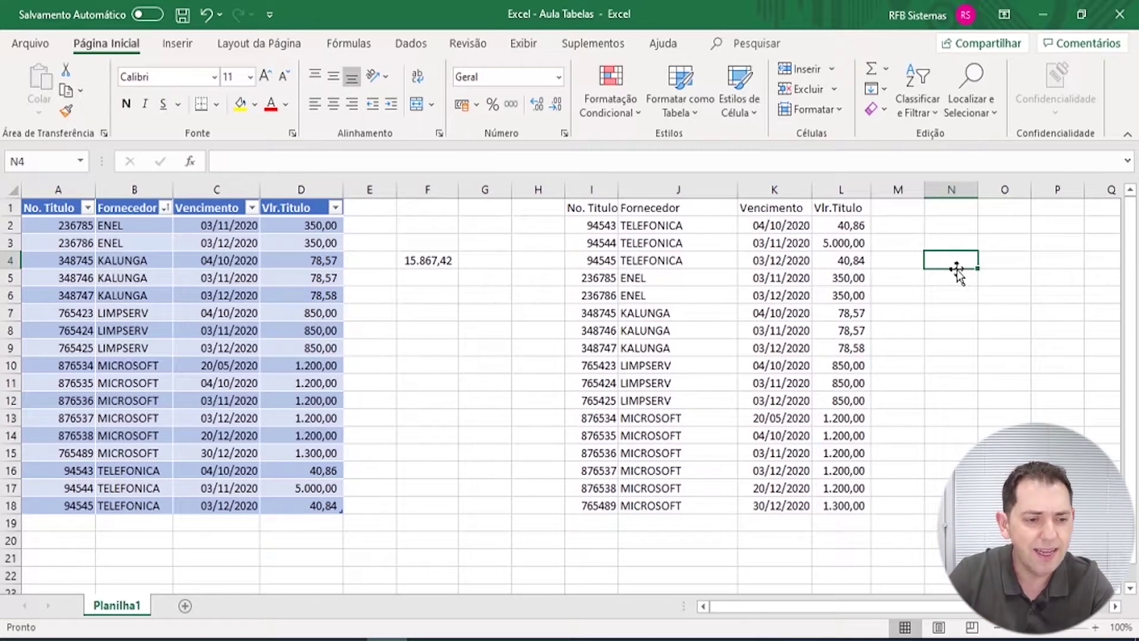
pyautogui.write('=soma(')
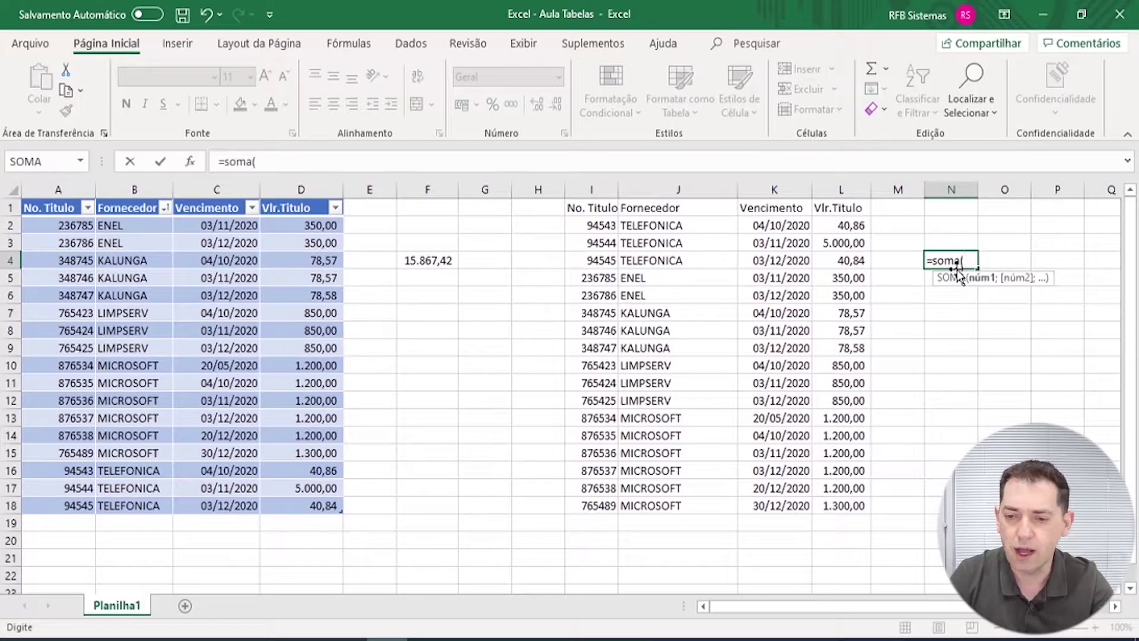
pyautogui.click(851, 226)
pyautogui.moveTo(851, 227); pyautogui.dragTo(848, 508)
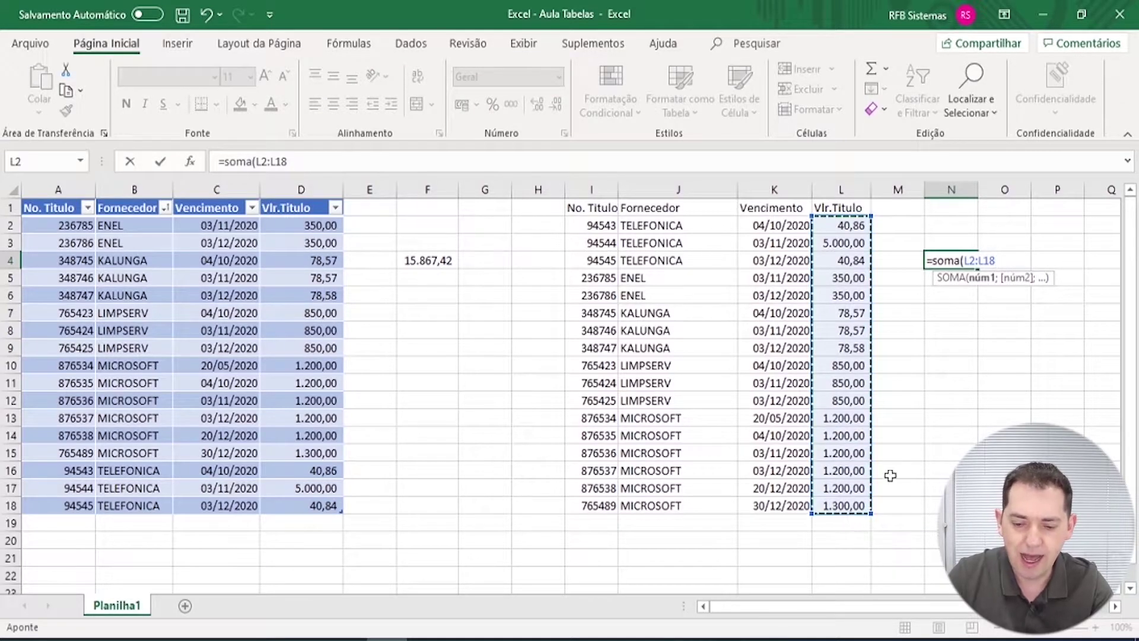
pyautogui.write(')')
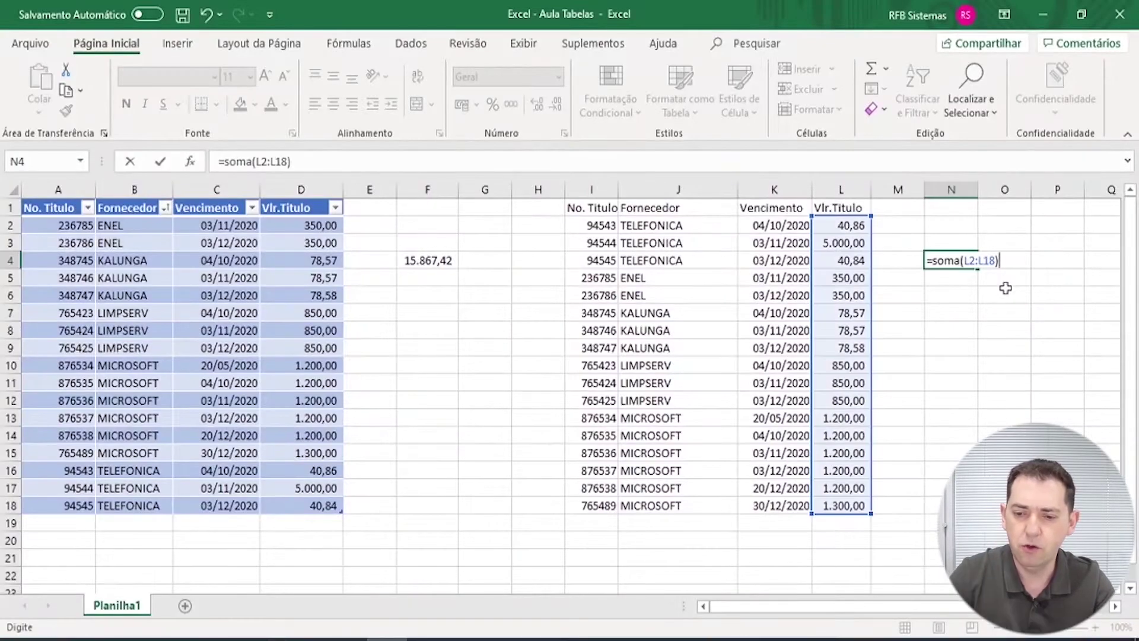
pyautogui.press('Return')
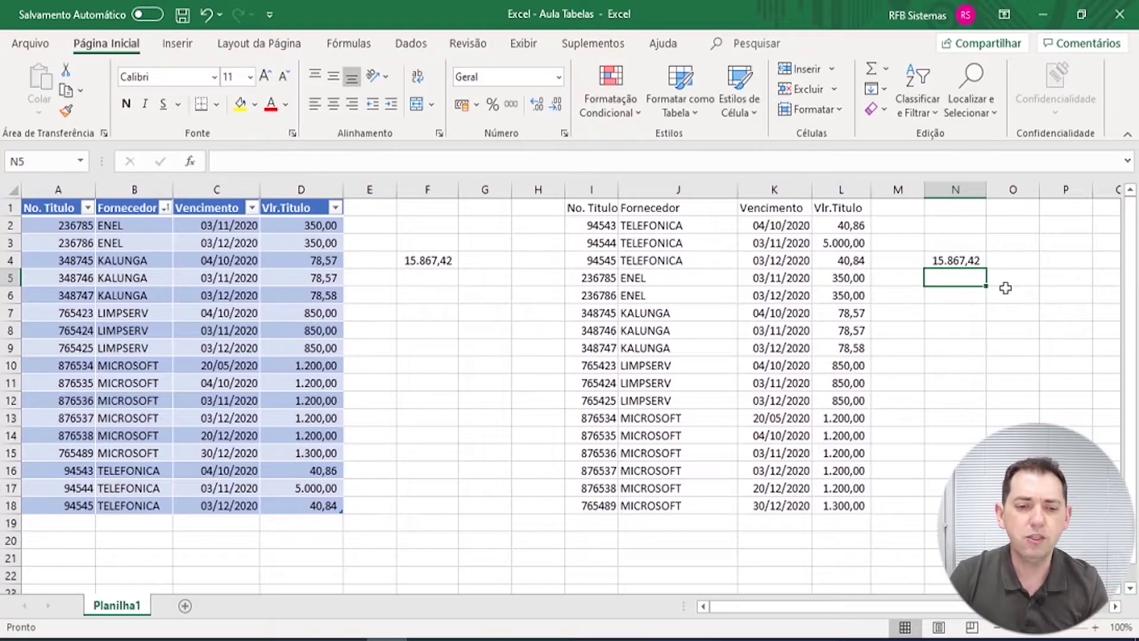
# Enter 1000 in D19, directly below the titpagar table's Vlr.Titulo column.
pyautogui.press('Left')
pyautogui.press('Left')
pyautogui.press('Left')
pyautogui.press('Left')
pyautogui.press('Left')
pyautogui.press('Left')
pyautogui.press('Left')
pyautogui.press('Left')
pyautogui.press('Left')
pyautogui.press('Left')
pyautogui.hotkey('ctrl', 'Down')
pyautogui.press('Down')
pyautogui.write('1000')
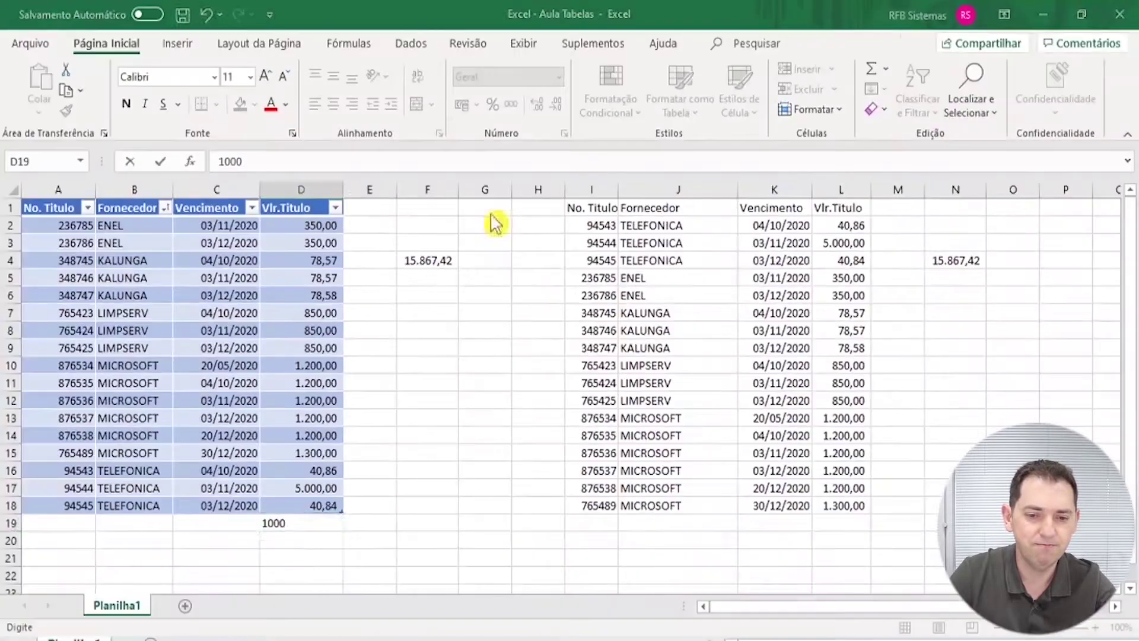
pyautogui.press('Return')
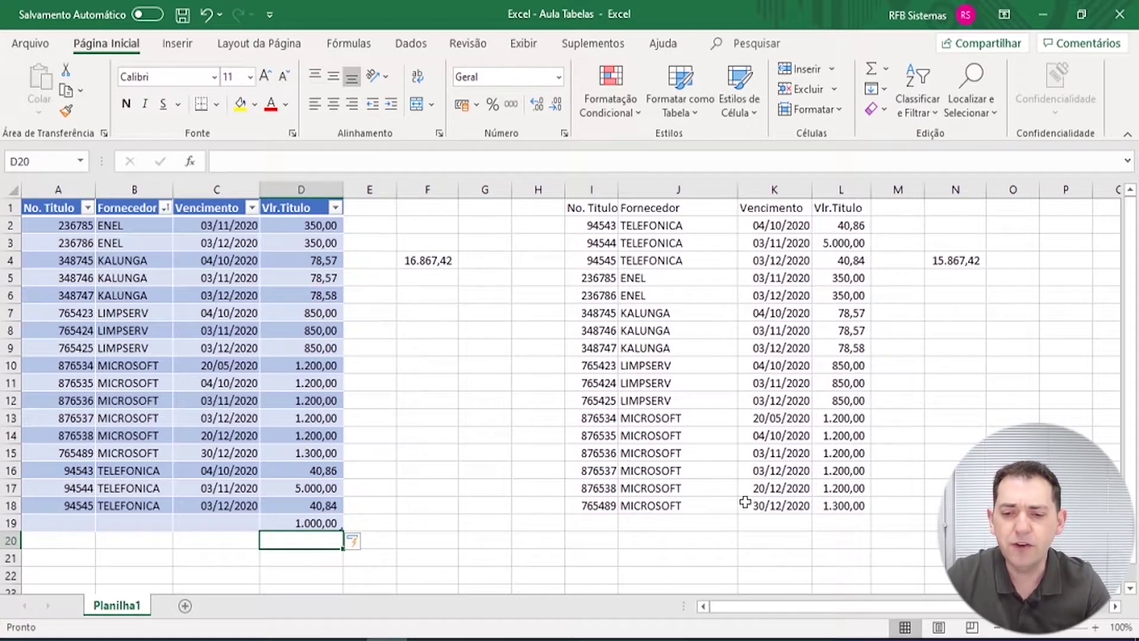
# Enter 1000 in L19, directly below the plain copy's Vlr.Titulo values.
pyautogui.click(855, 523)
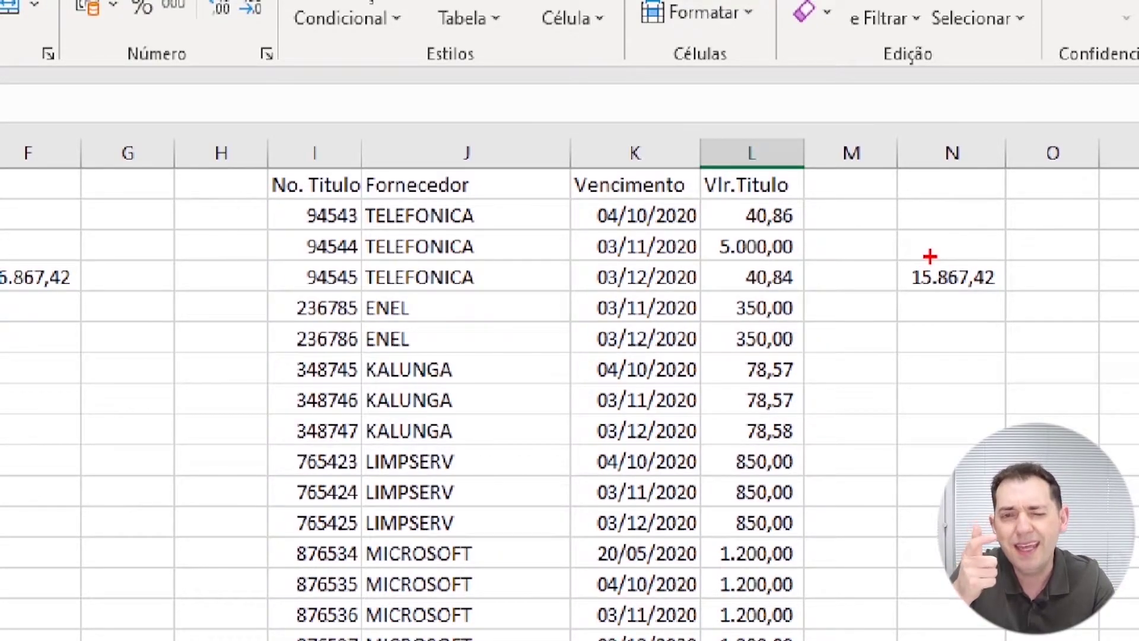
pyautogui.write('1')
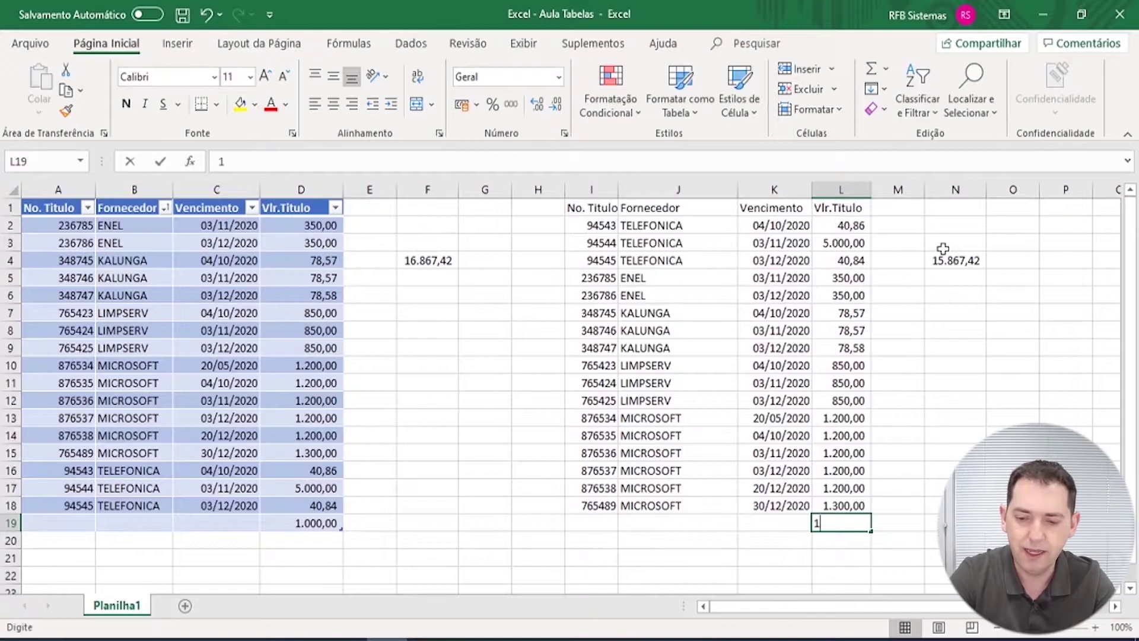
pyautogui.write('.00000')
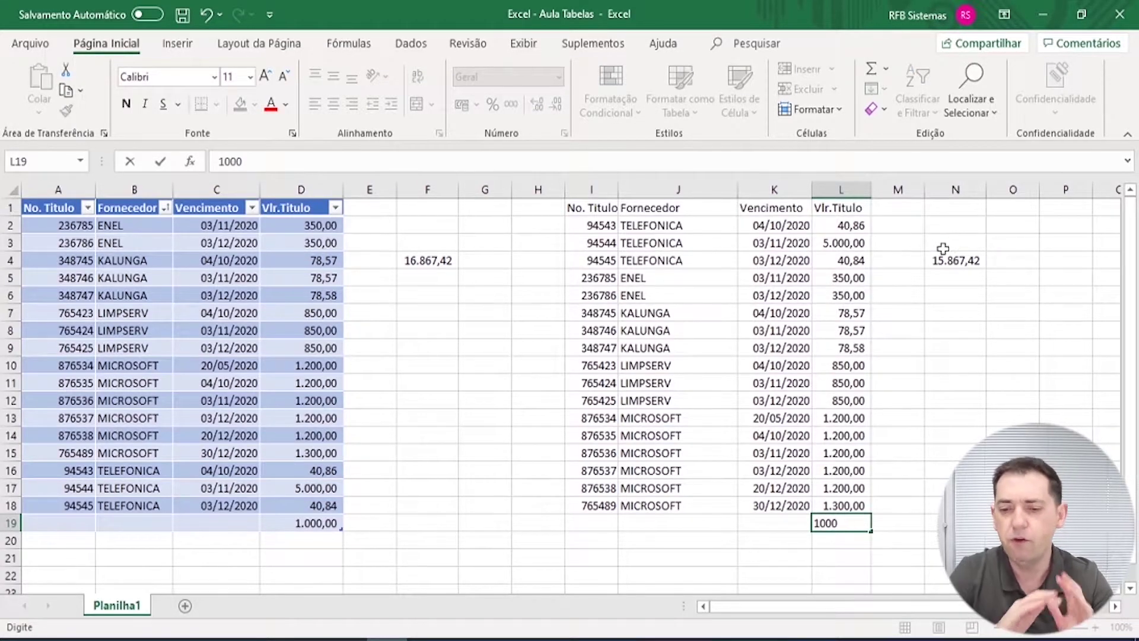
pyautogui.press('Return')
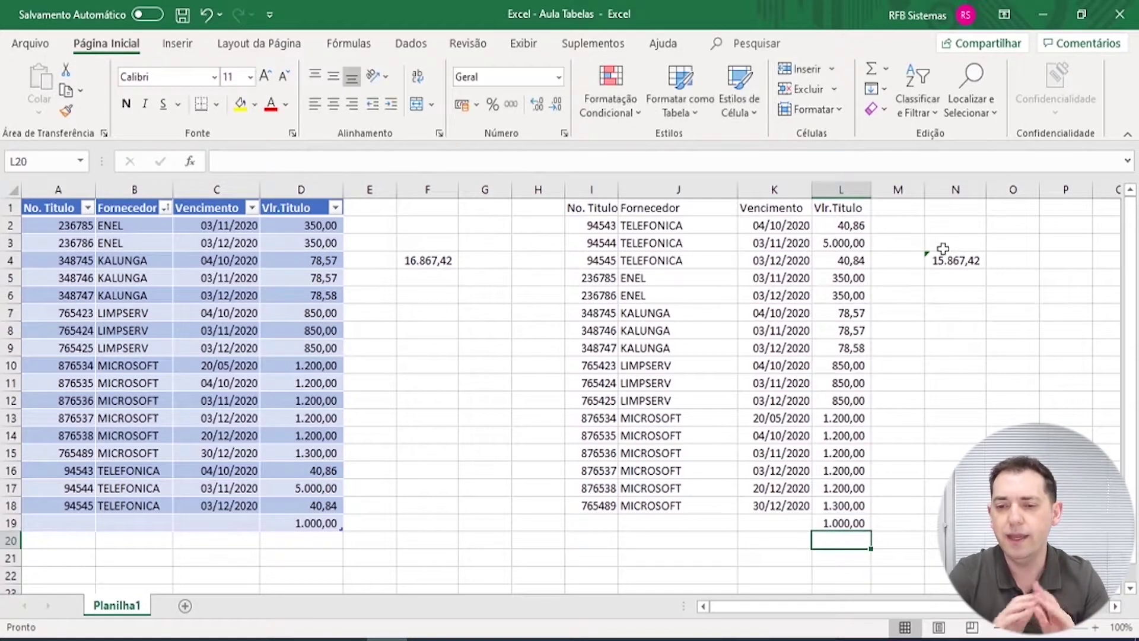
# Examine the error-checking options offered for the sum formula in N4.
pyautogui.click(971, 261)
pyautogui.click(905, 262)
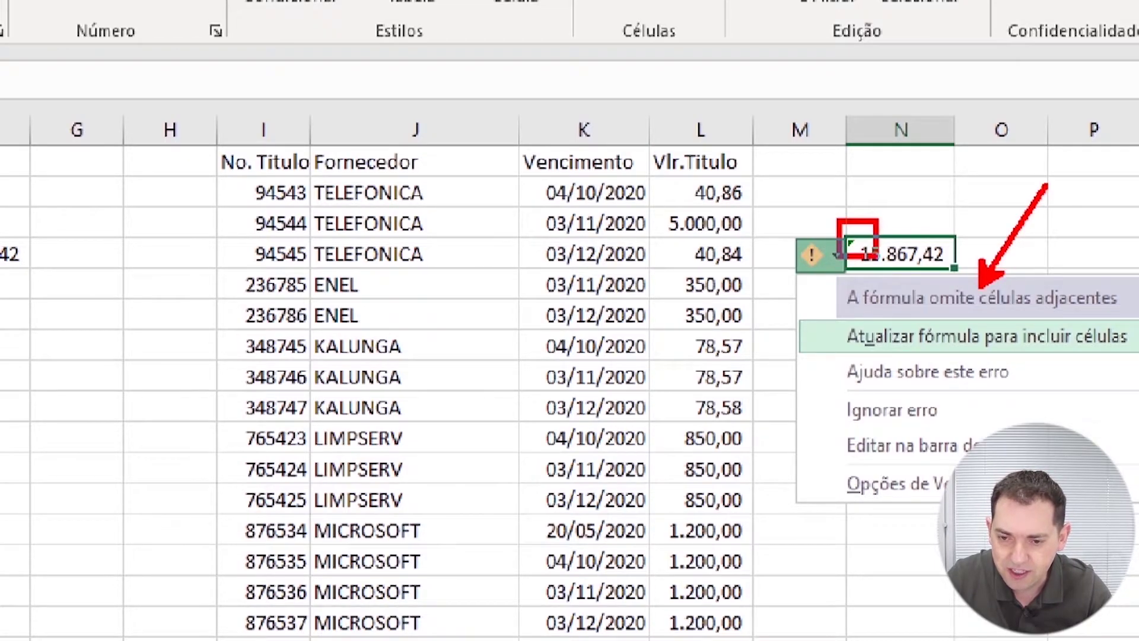
pyautogui.moveTo(858, 235)
pyautogui.mouseDown()
pyautogui.moveTo(889, 152)
pyautogui.moveTo(912, 133)
pyautogui.mouseUp()
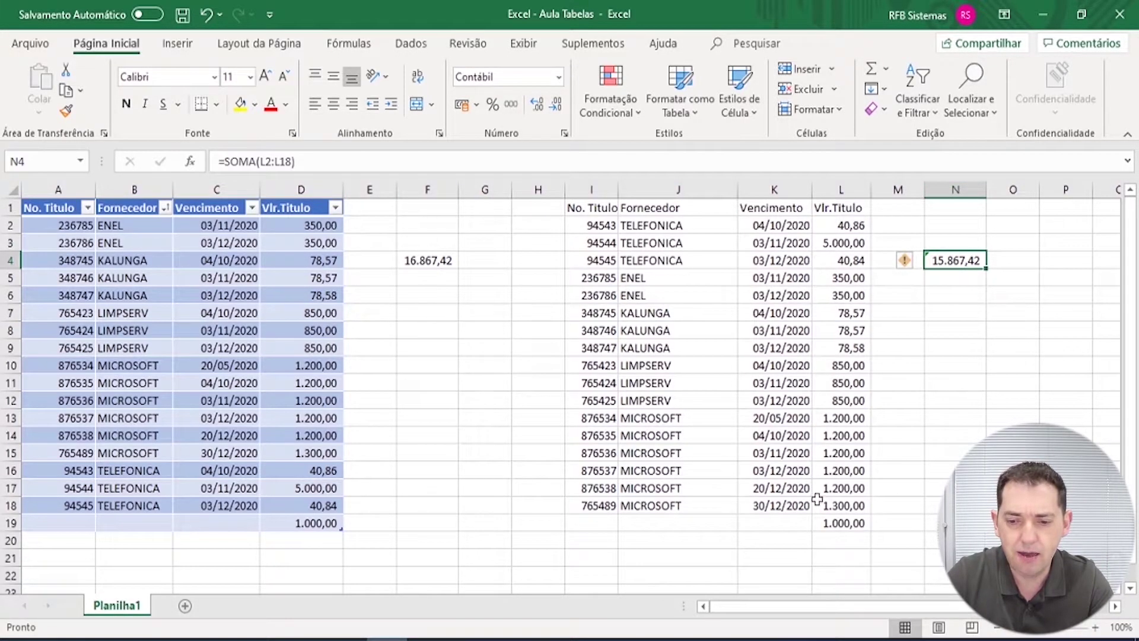
# Extend the sum range of the formula in N4 to include L19.
pyautogui.click(284, 157)
pyautogui.click(283, 157)
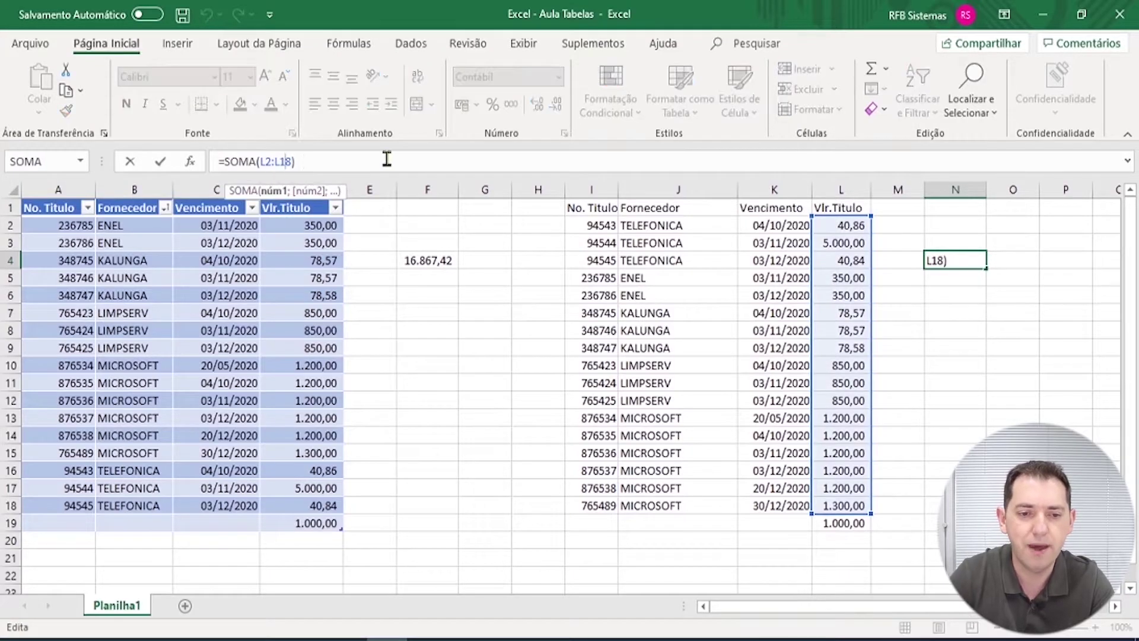
pyautogui.hotkey('shift', 'Right')
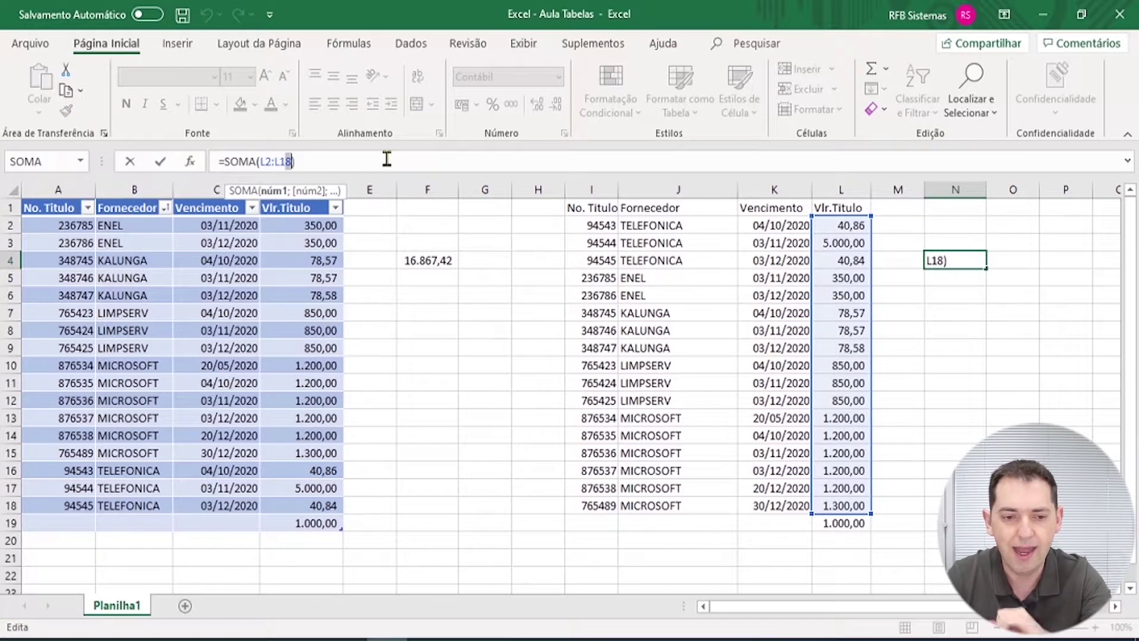
pyautogui.press('Return')
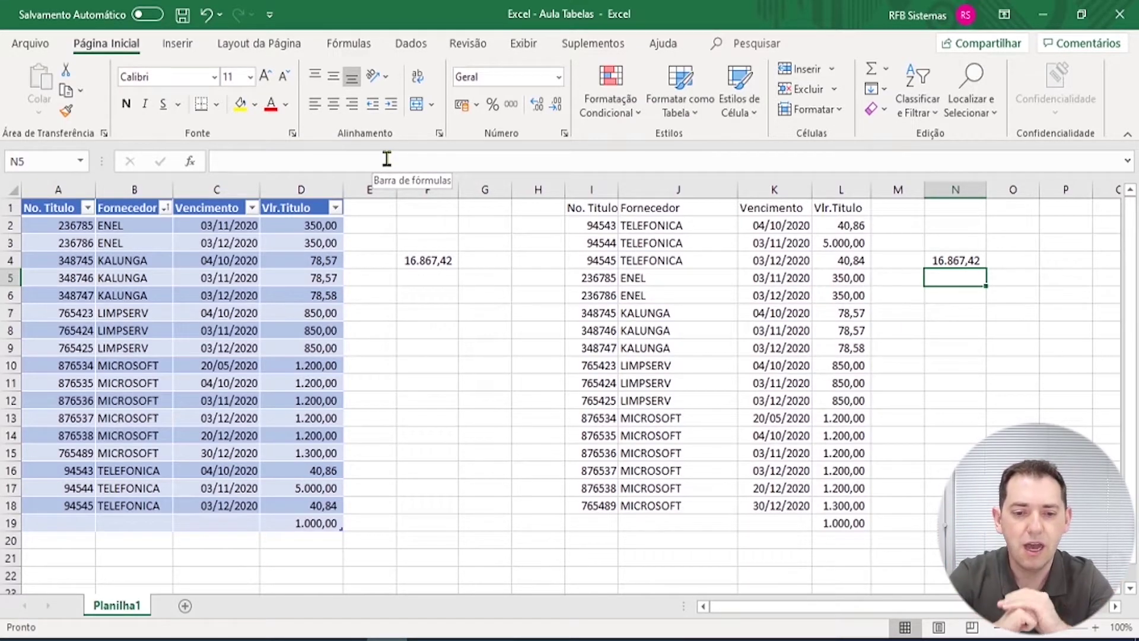
# Undo the N4 range change and the entries added in L19 and D19.
pyautogui.hotkey('ctrl', 'z')
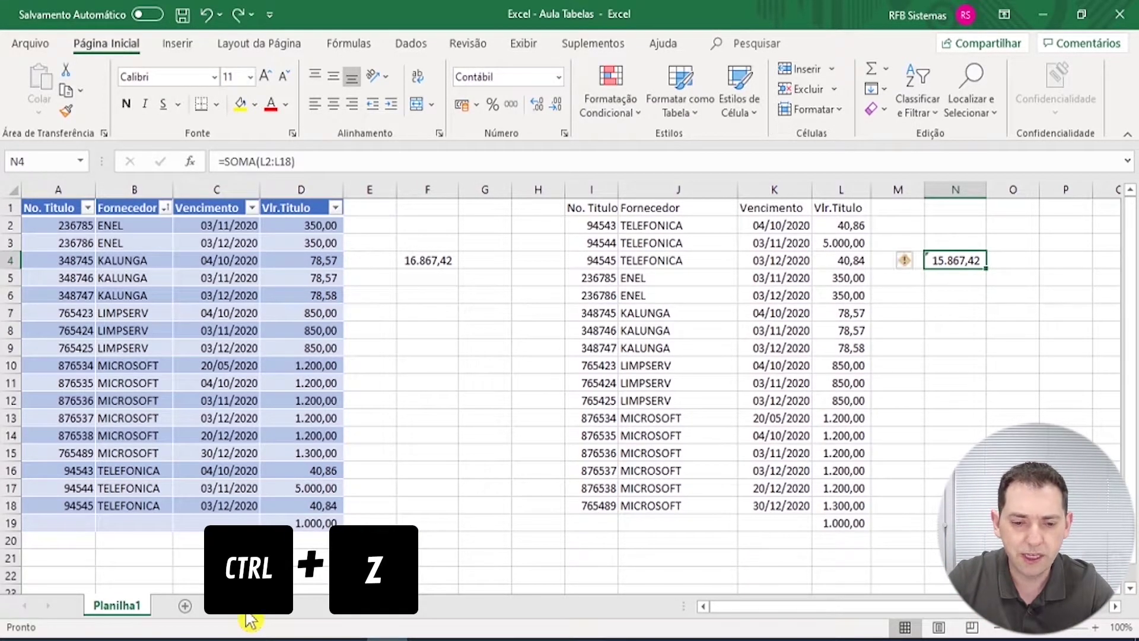
pyautogui.hotkey('ctrl', 'z')
pyautogui.hotkey('ctrl', 'z')
pyautogui.click(420, 426)
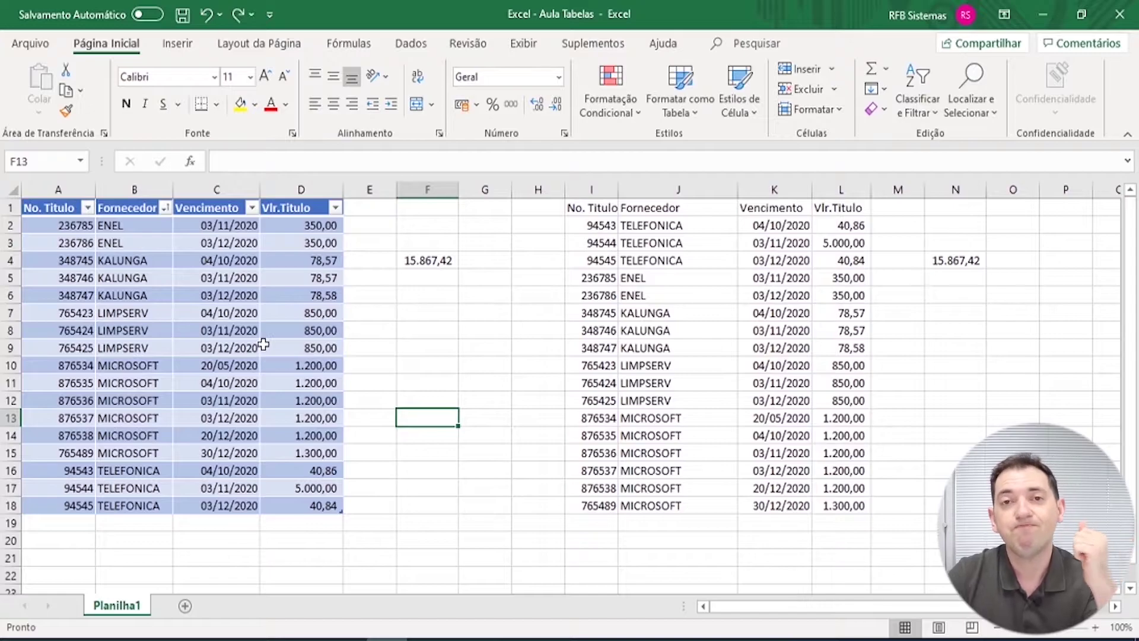
# Insert a slicer for the Fornecedor field of the titpagar table.
pyautogui.click(228, 346)
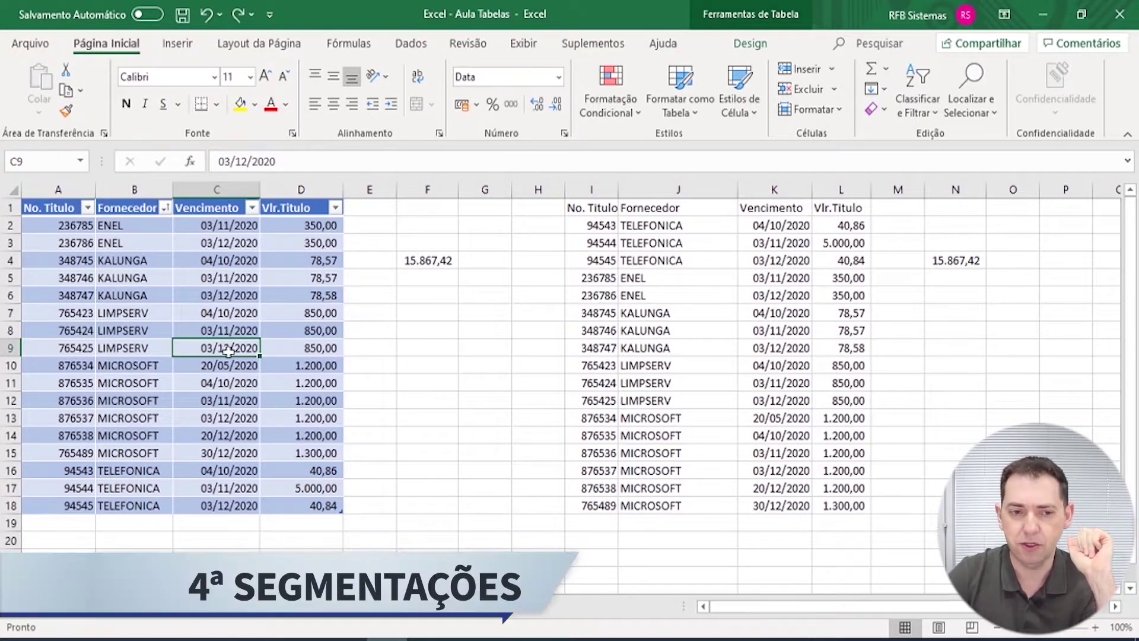
pyautogui.click(104, 276)
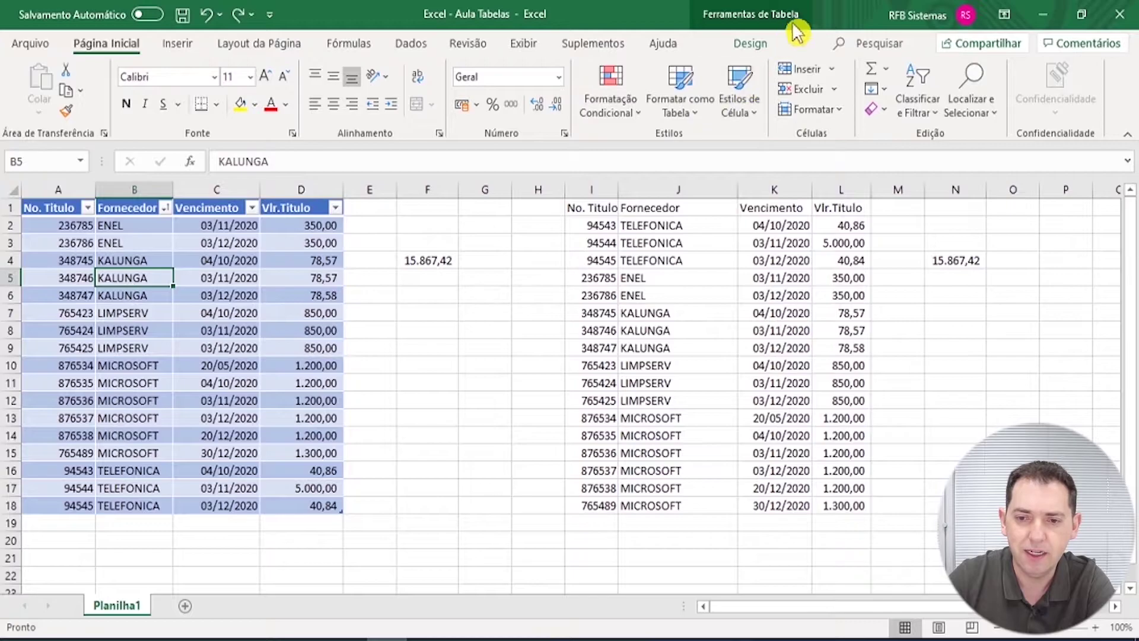
pyautogui.click(188, 51)
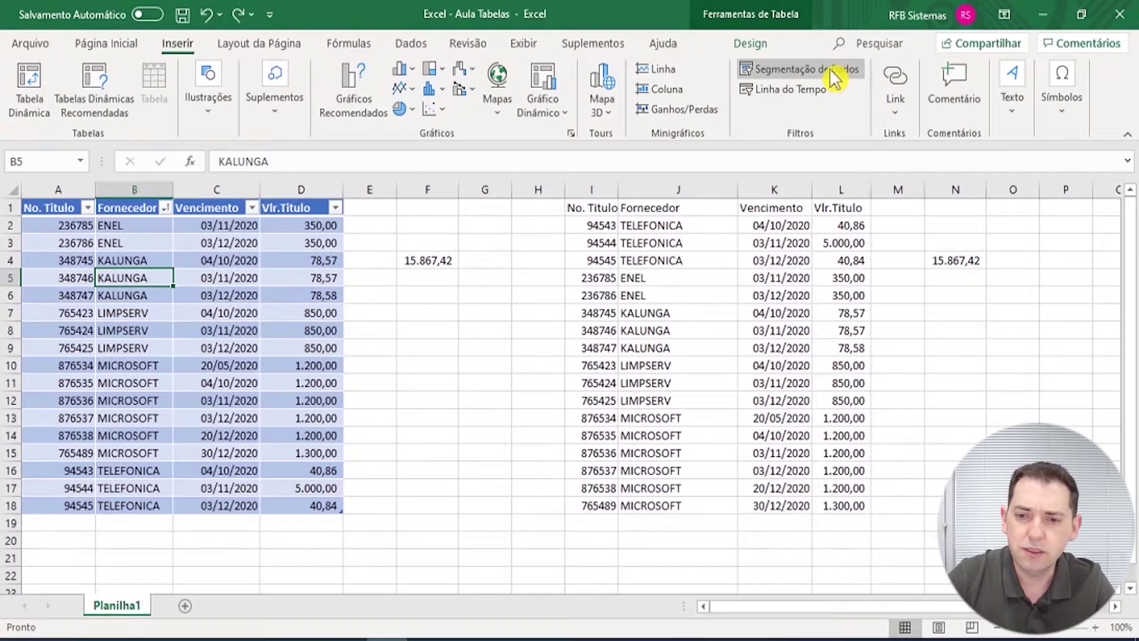
pyautogui.click(834, 76)
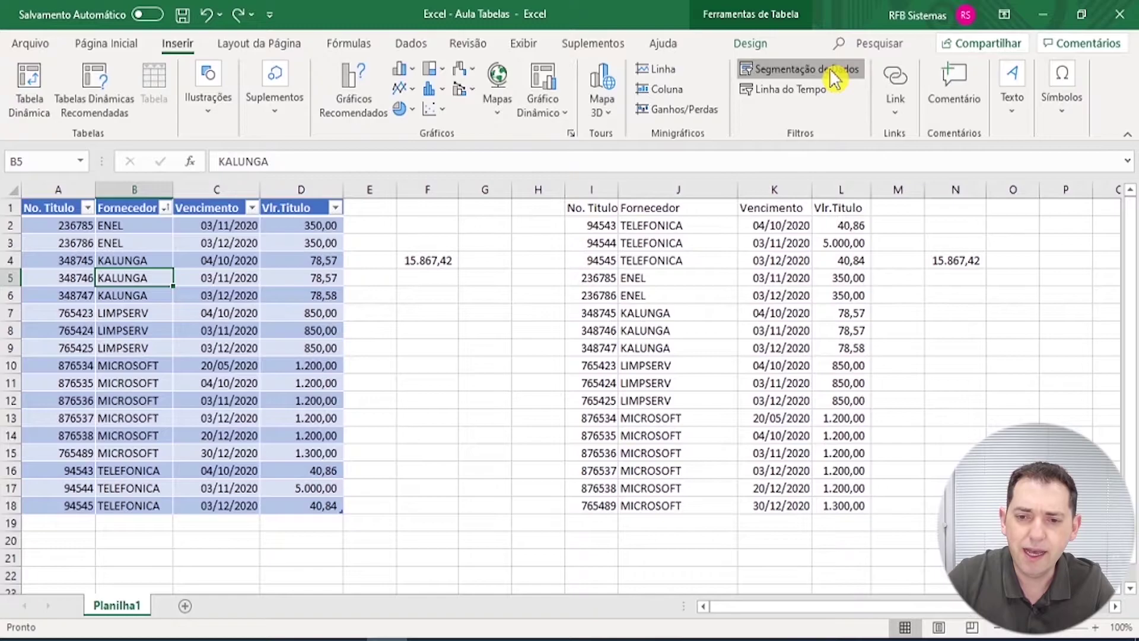
pyautogui.moveTo(439, 175); pyautogui.dragTo(669, 126)
pyautogui.moveTo(702, 499); pyautogui.dragTo(681, 254)
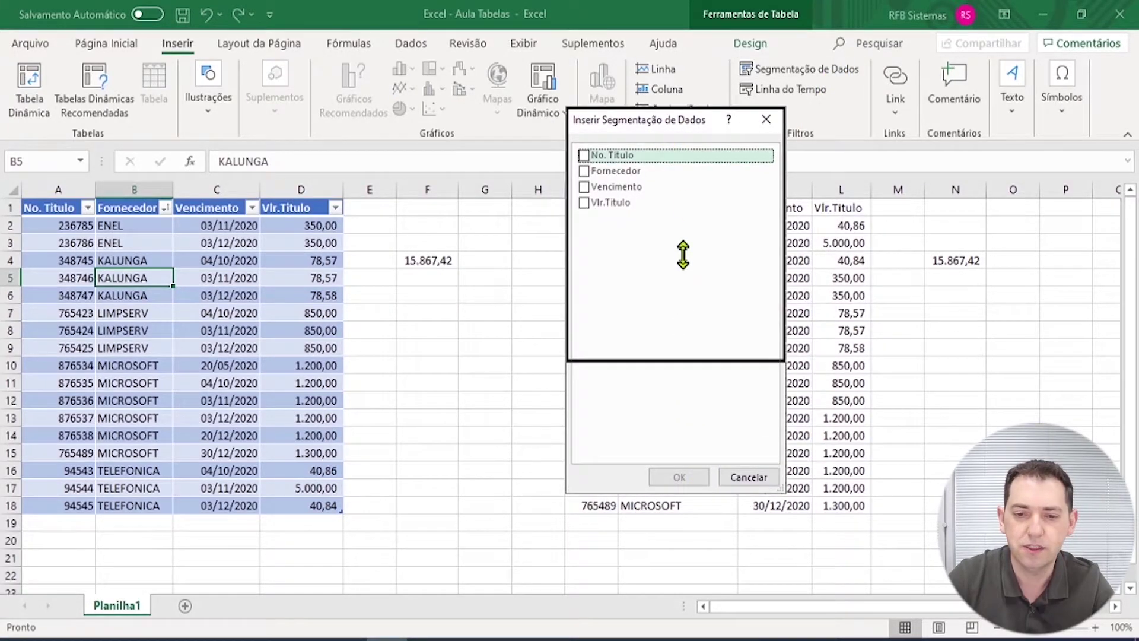
pyautogui.click(584, 171)
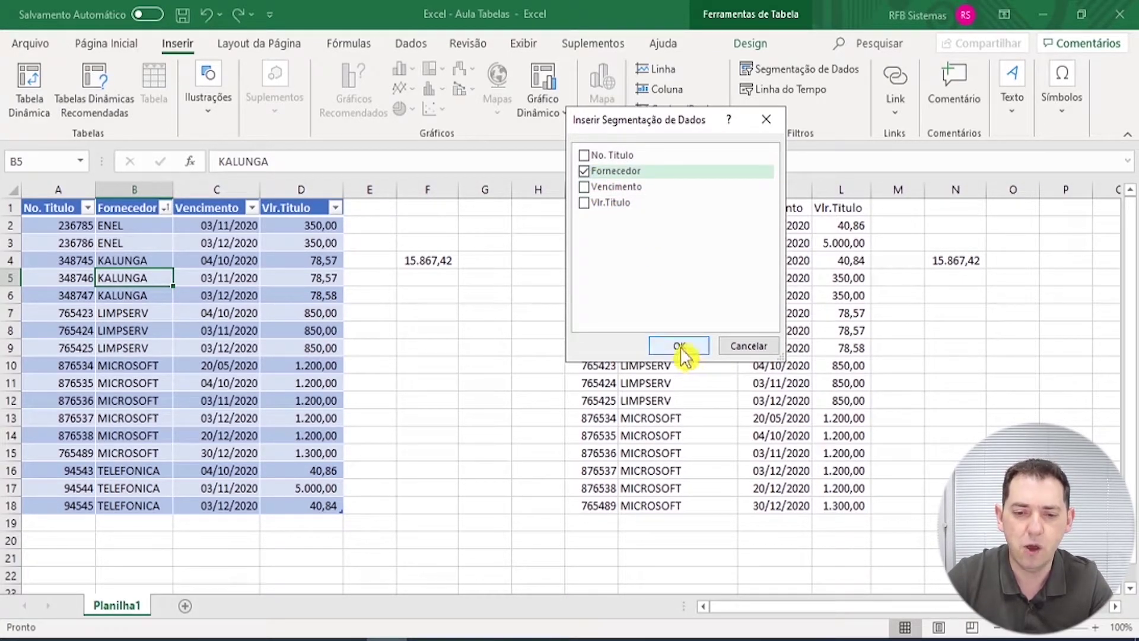
pyautogui.click(680, 347)
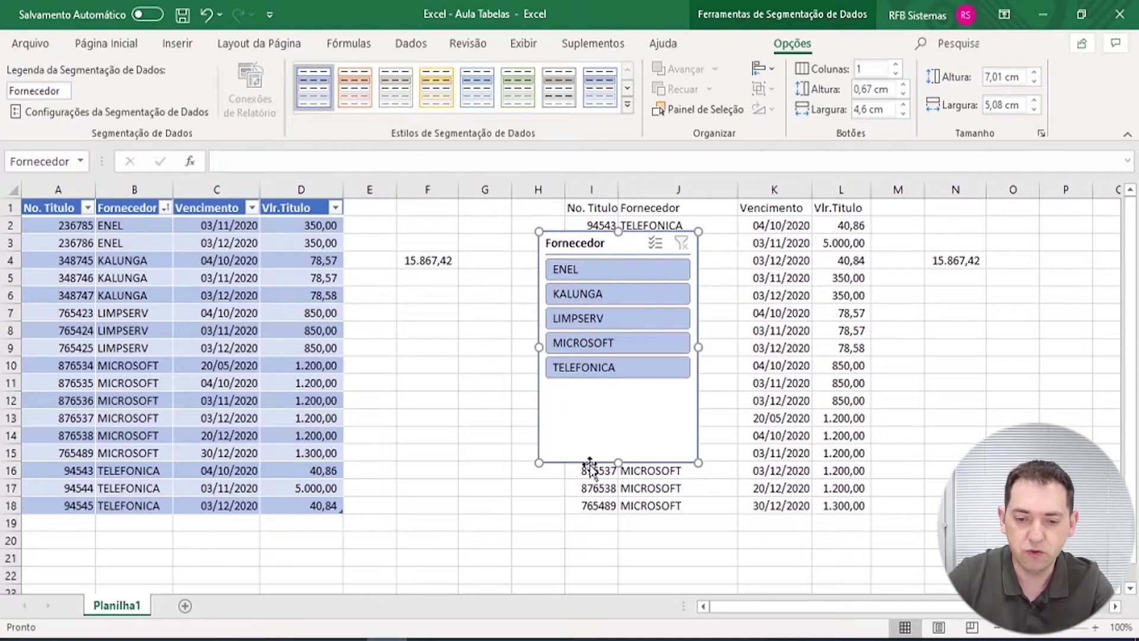
# Shorten the Fornecedor slicer to about 4,97 cm high and move it over columns J and K of the plain copy.
pyautogui.moveTo(620, 455); pyautogui.dragTo(620, 395)
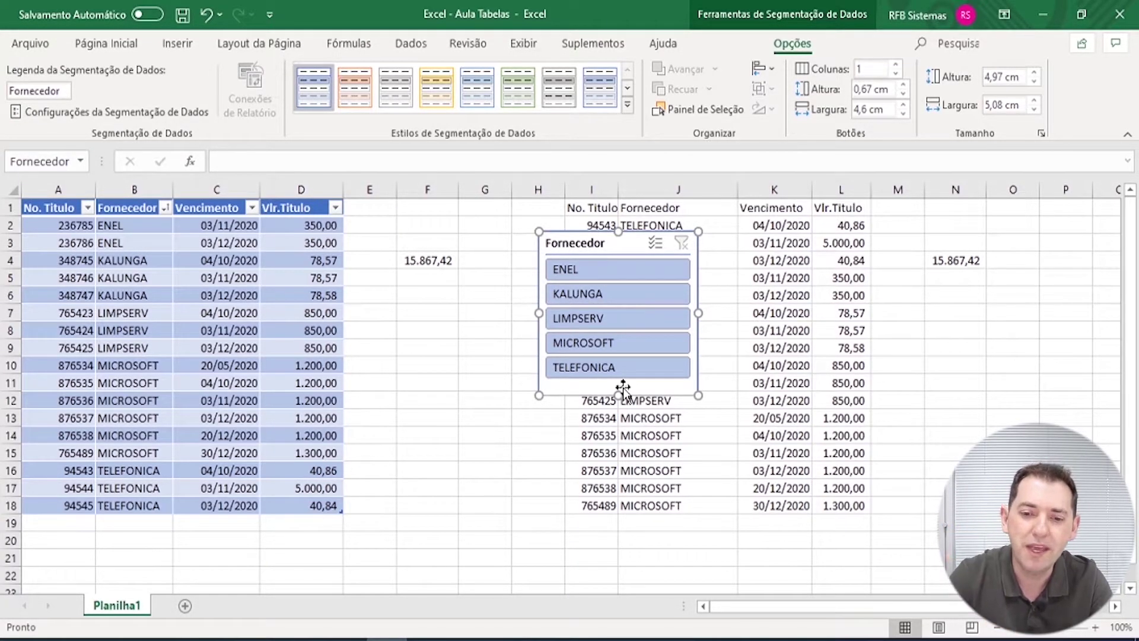
pyautogui.moveTo(588, 242); pyautogui.dragTo(625, 254)
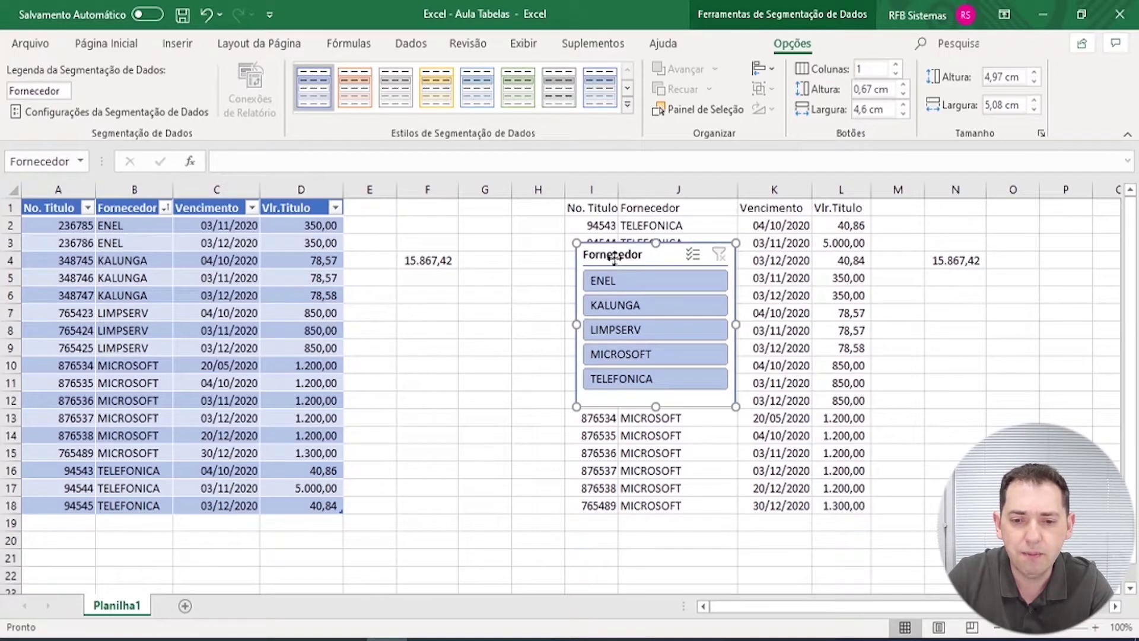
pyautogui.moveTo(614, 257); pyautogui.dragTo(679, 242)
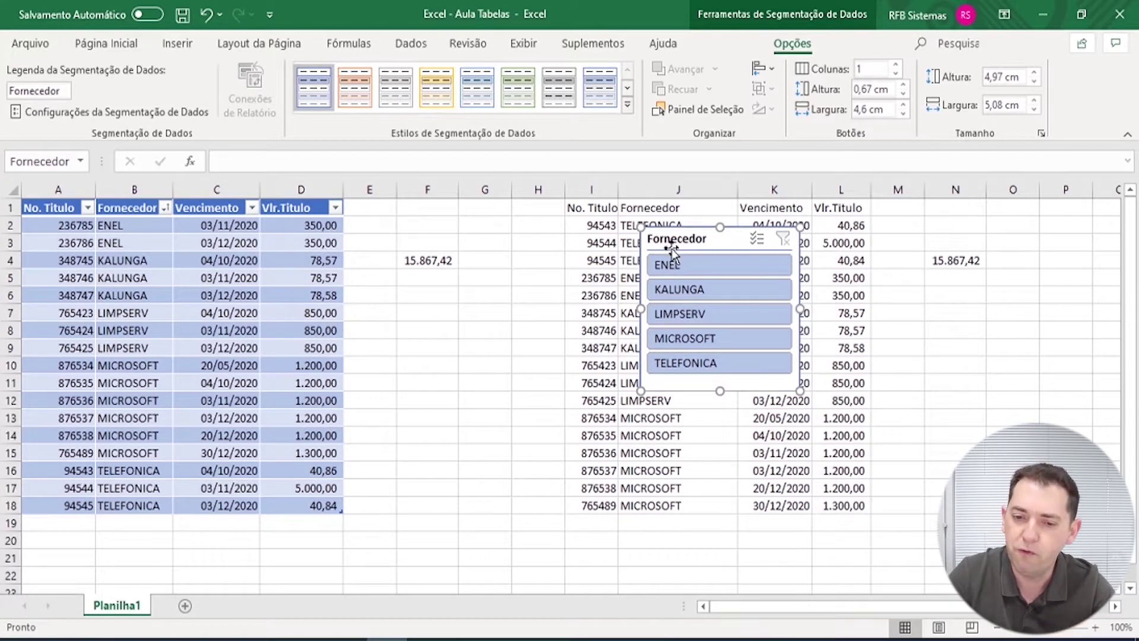
# Filter the table to LIMPSERV with the slicer and move the slicer off the plain copy's supplier data.
pyautogui.click(682, 324)
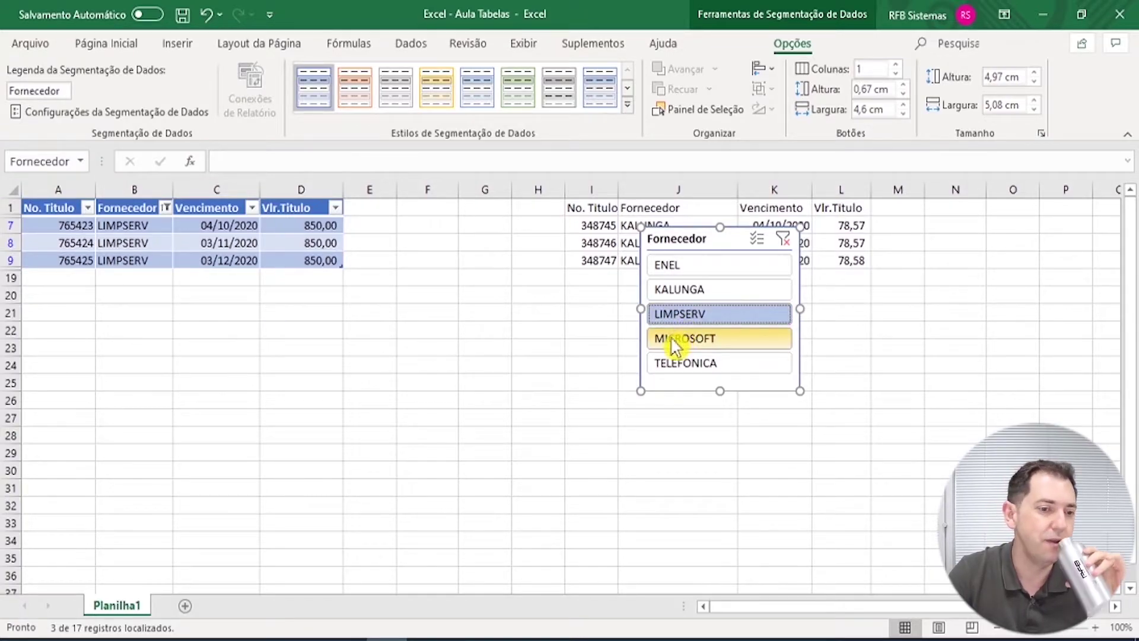
pyautogui.moveTo(697, 241); pyautogui.dragTo(488, 354)
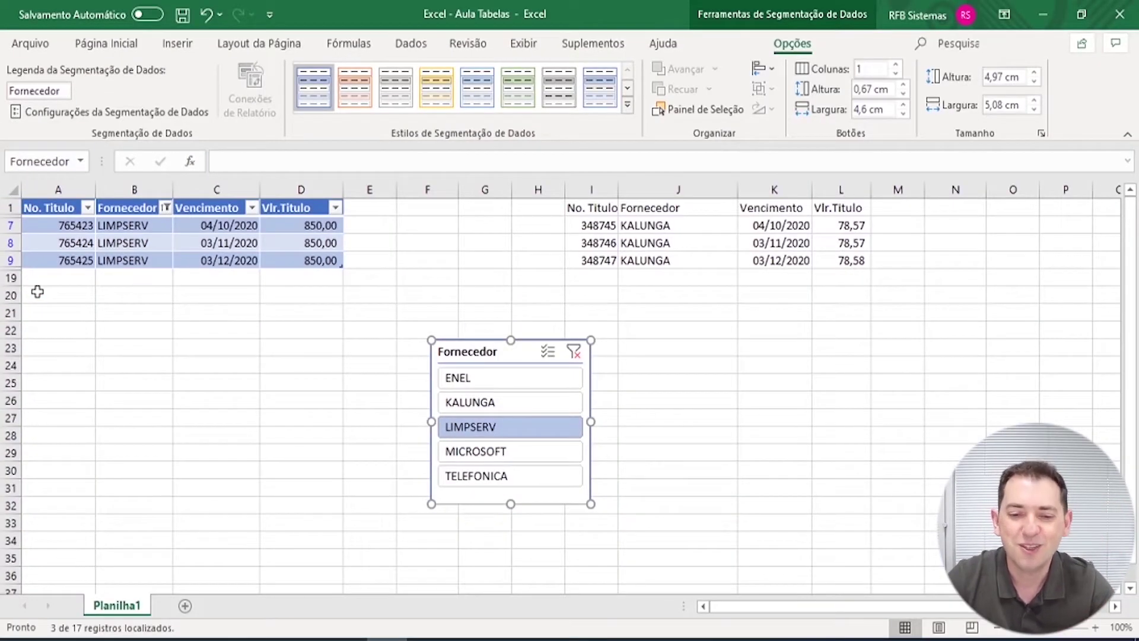
pyautogui.moveTo(501, 350); pyautogui.dragTo(519, 270)
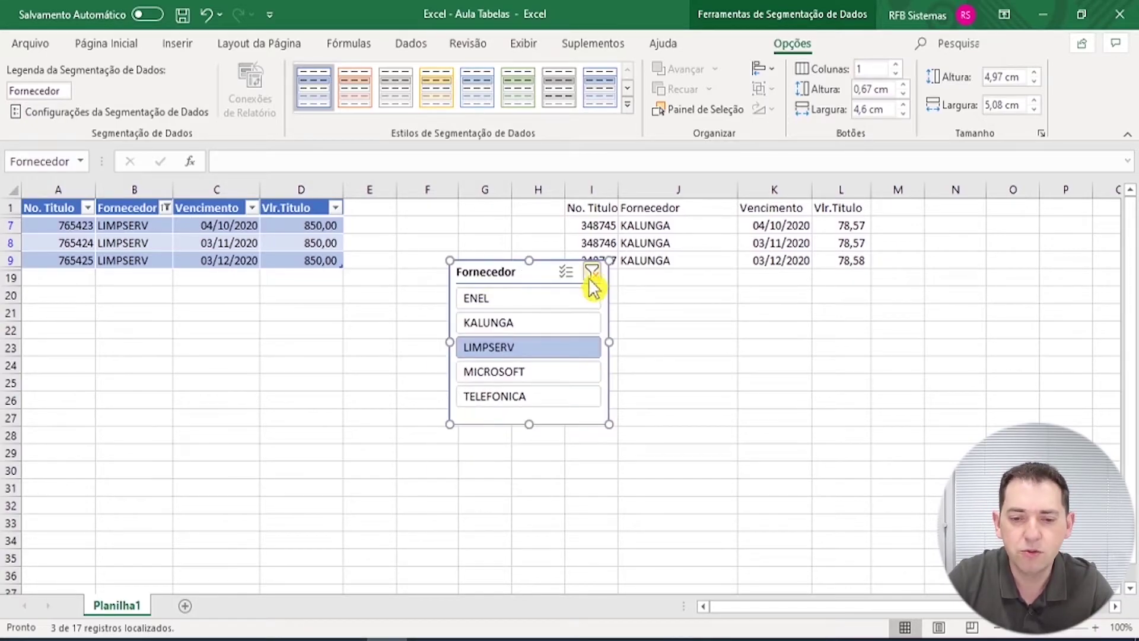
# Clear the Fornecedor slicer's filter and reposition the slicer between the titpagar table and the plain copy.
pyautogui.click(592, 273)
pyautogui.moveTo(501, 283); pyautogui.dragTo(405, 291)
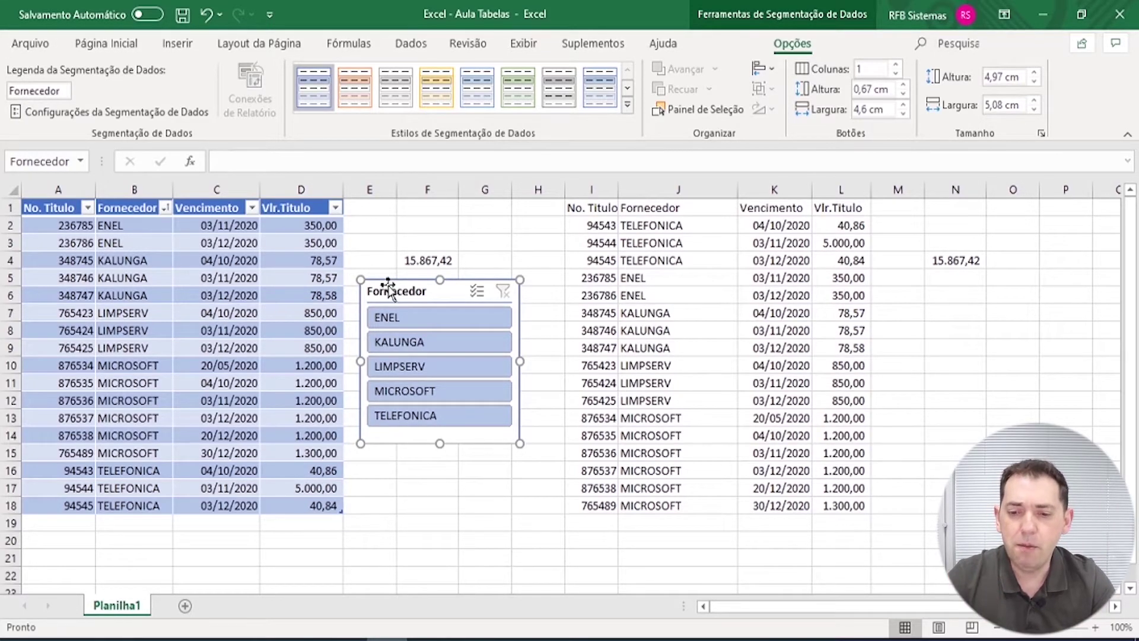
pyautogui.moveTo(407, 287); pyautogui.dragTo(138, 248)
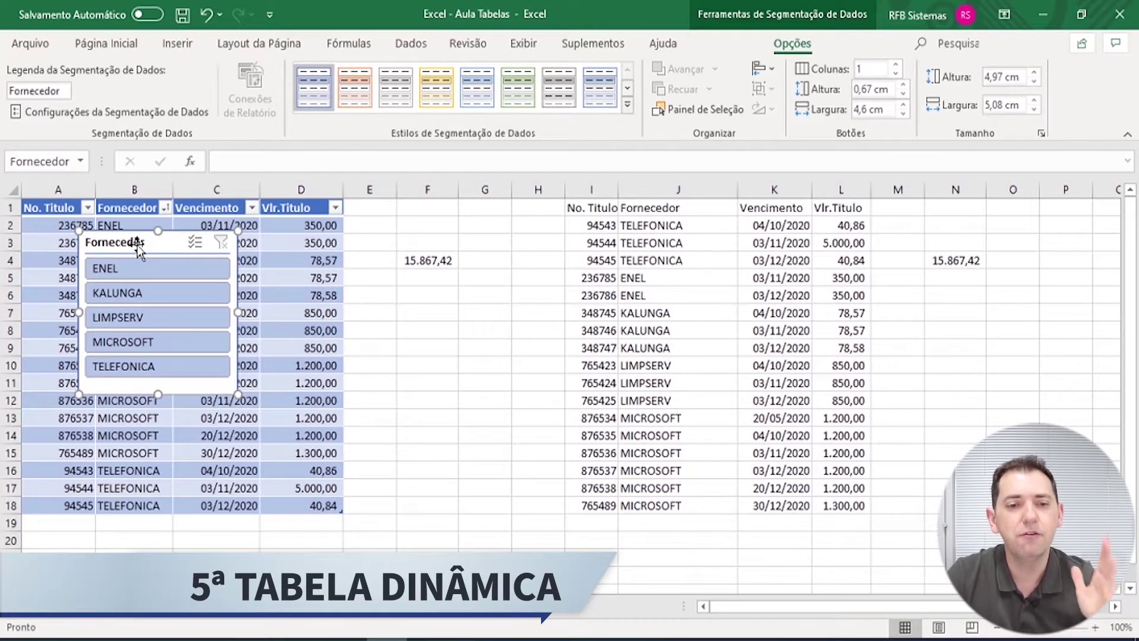
pyautogui.click(176, 46)
pyautogui.moveTo(135, 244); pyautogui.dragTo(538, 268)
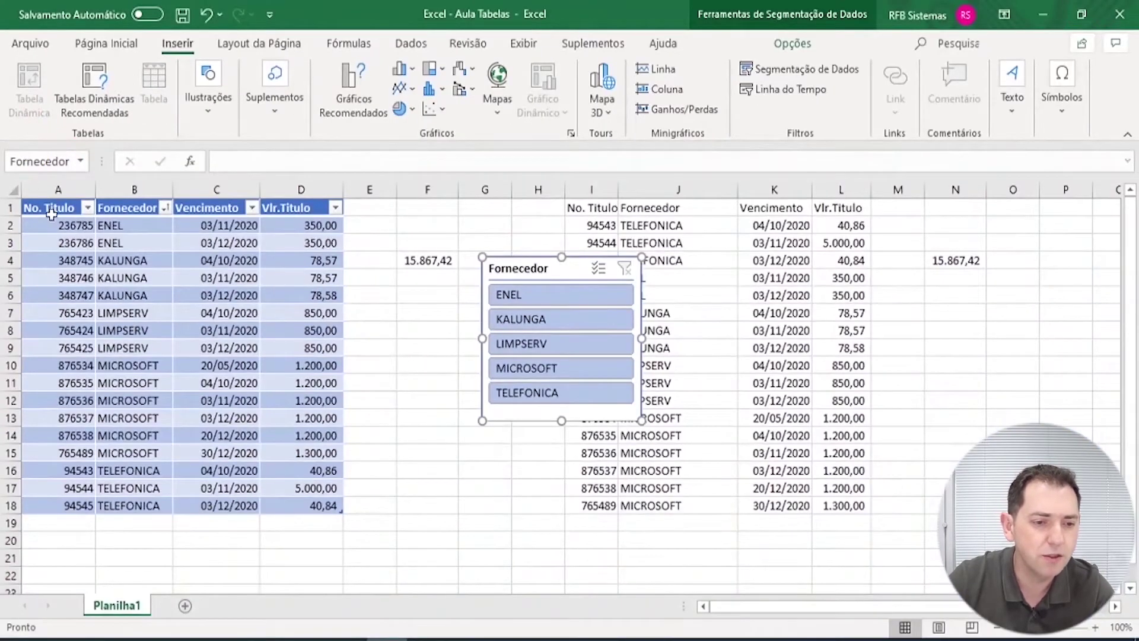
# Create a PivotTable from titpagar on the existing sheet at Planilha1!$N$14.
pyautogui.click(52, 253)
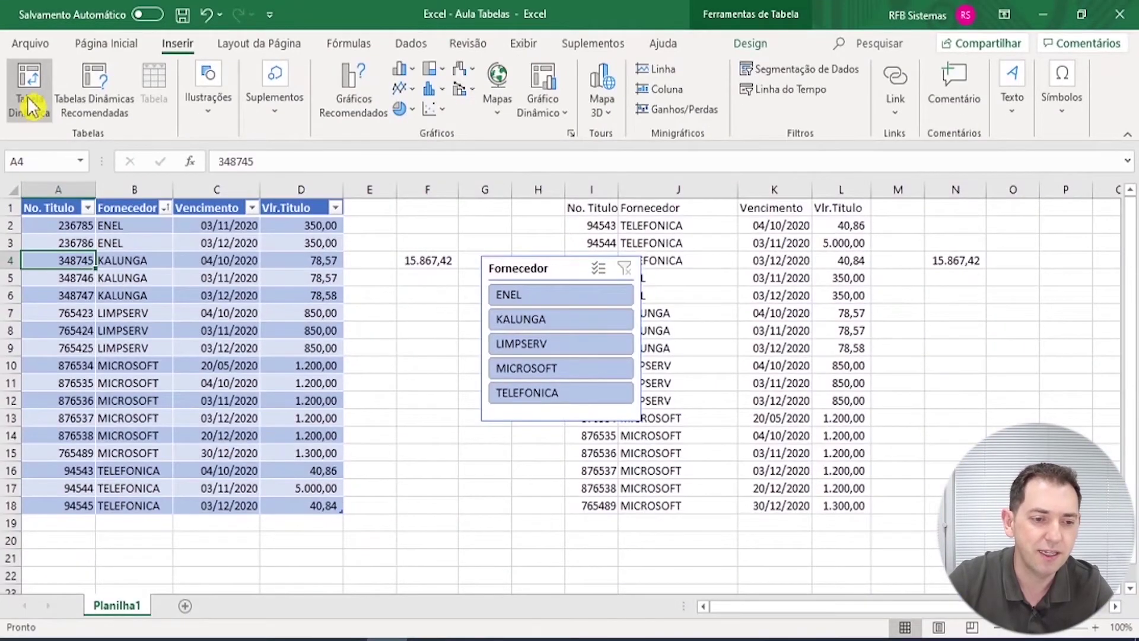
pyautogui.click(30, 106)
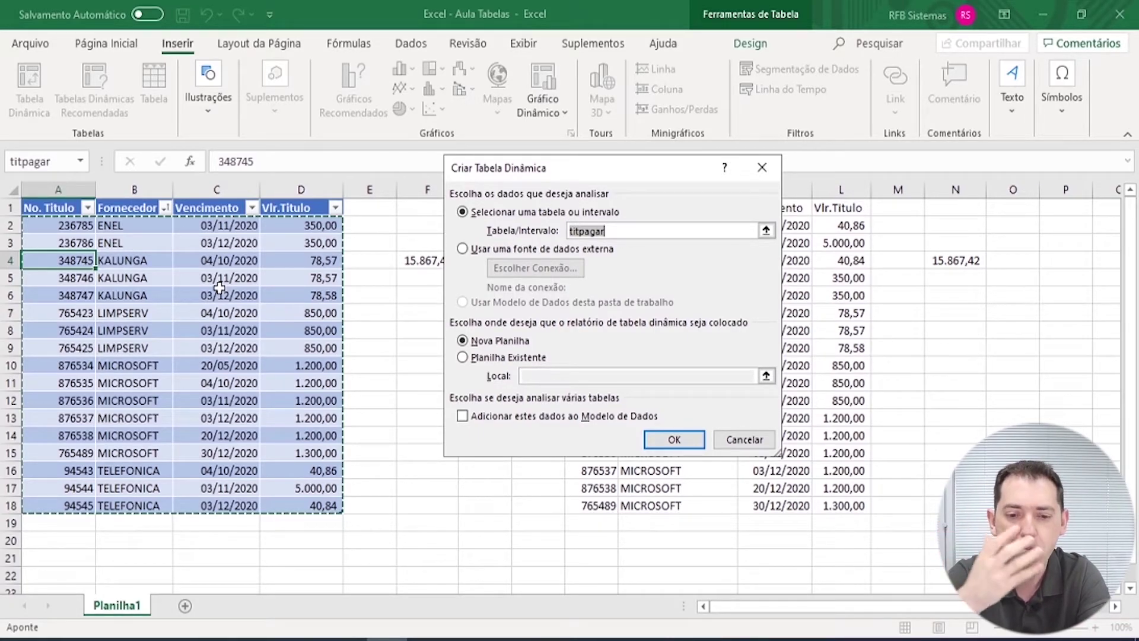
pyautogui.moveTo(546, 171); pyautogui.dragTo(475, 180)
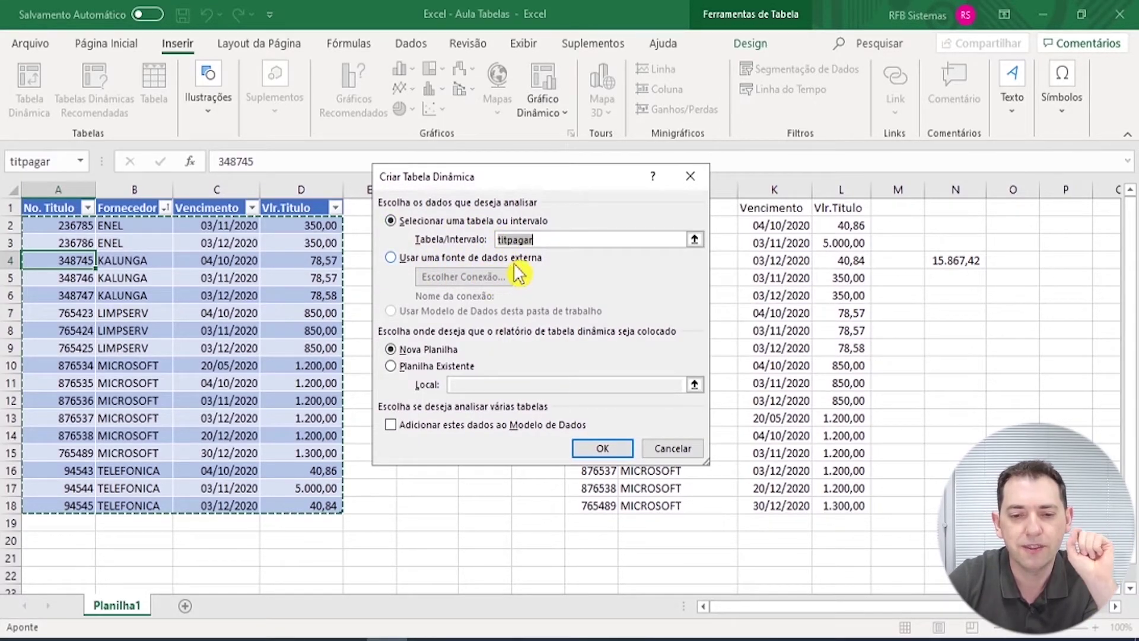
pyautogui.click(425, 366)
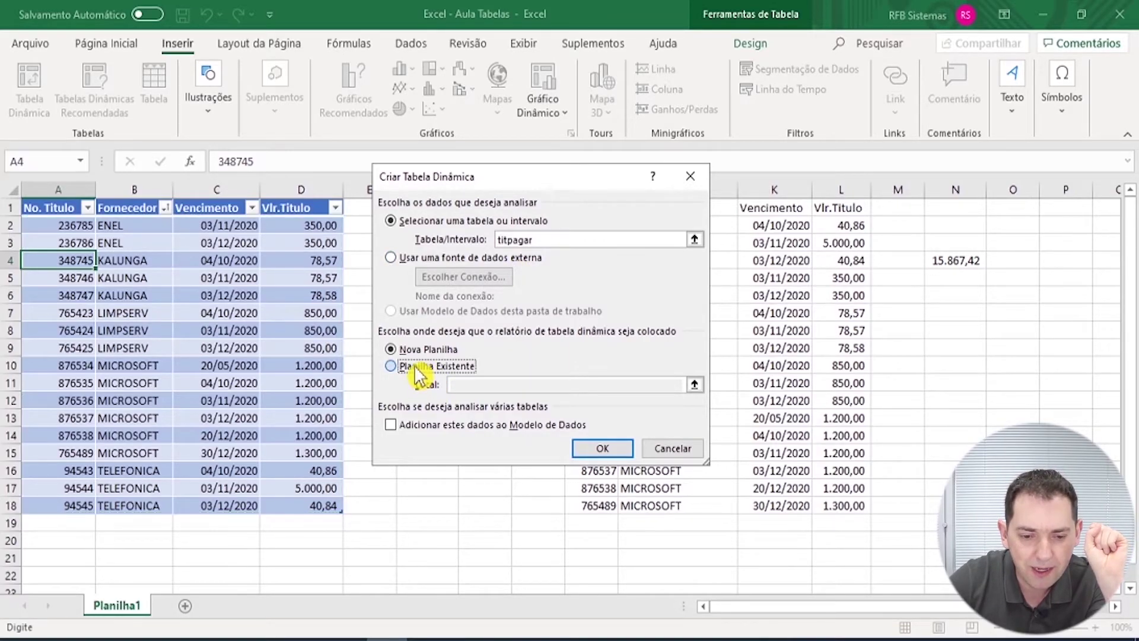
pyautogui.click(941, 438)
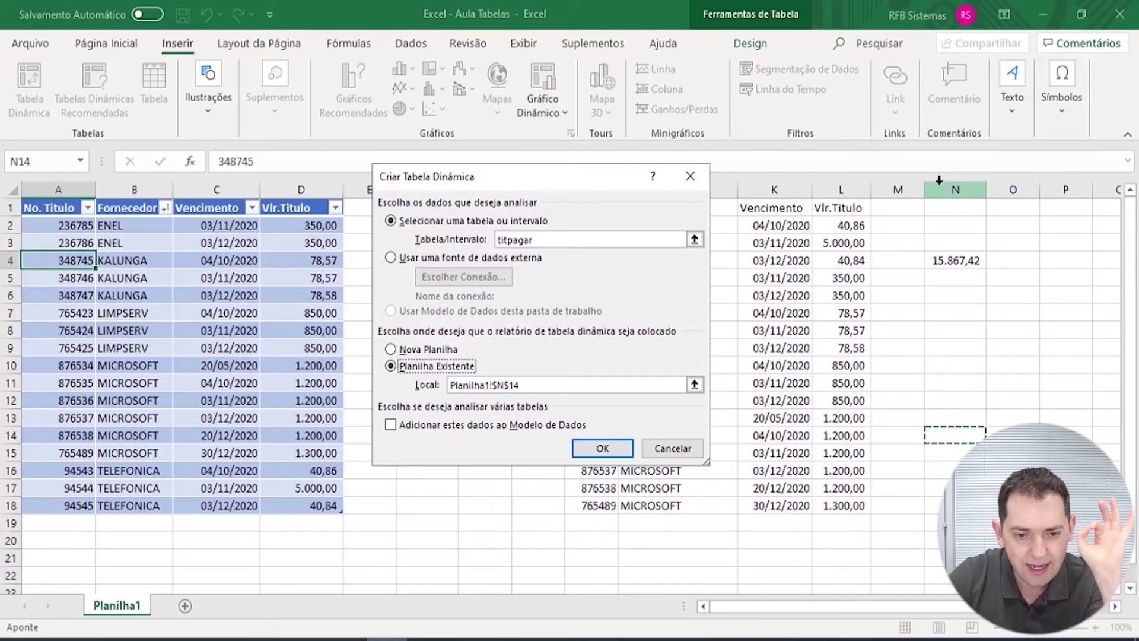
pyautogui.click(607, 451)
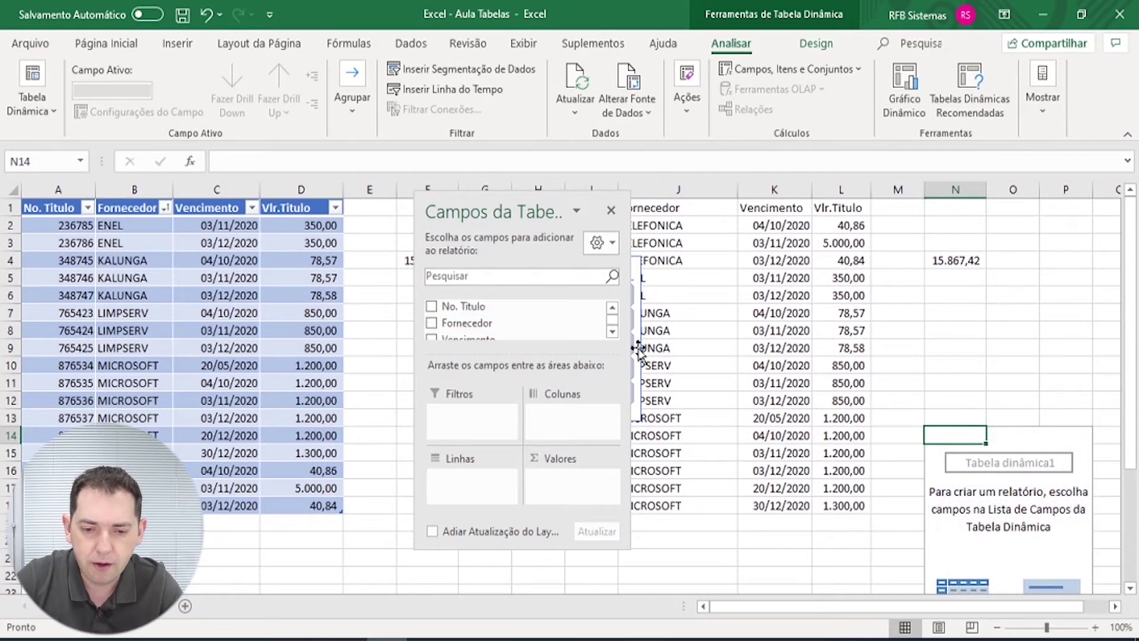
# Build the PivotTable with Fornecedor as rows and the sum of Vlr.Titulo as values, and close the field list.
pyautogui.moveTo(498, 323); pyautogui.dragTo(498, 490)
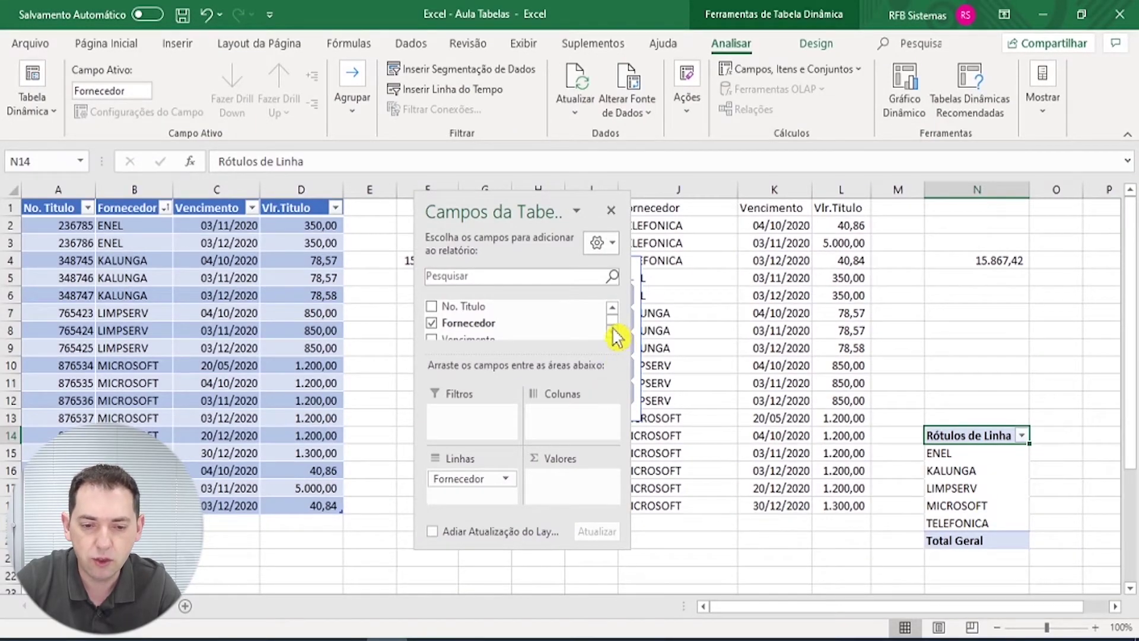
pyautogui.click(612, 331)
pyautogui.click(613, 331)
pyautogui.moveTo(521, 329); pyautogui.dragTo(573, 478)
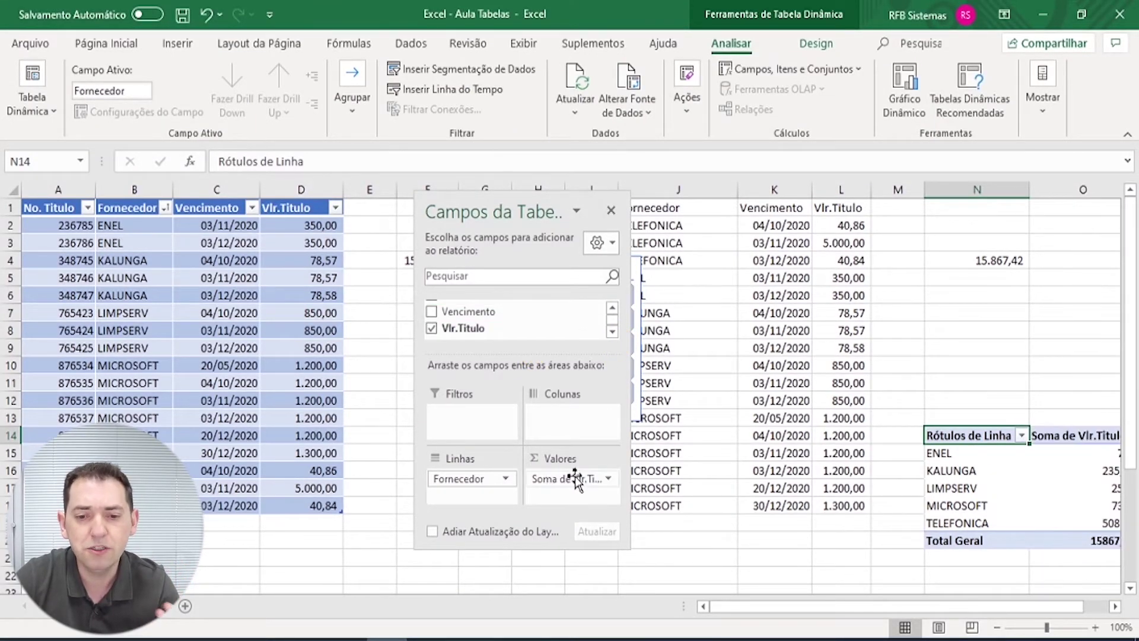
pyautogui.click(611, 211)
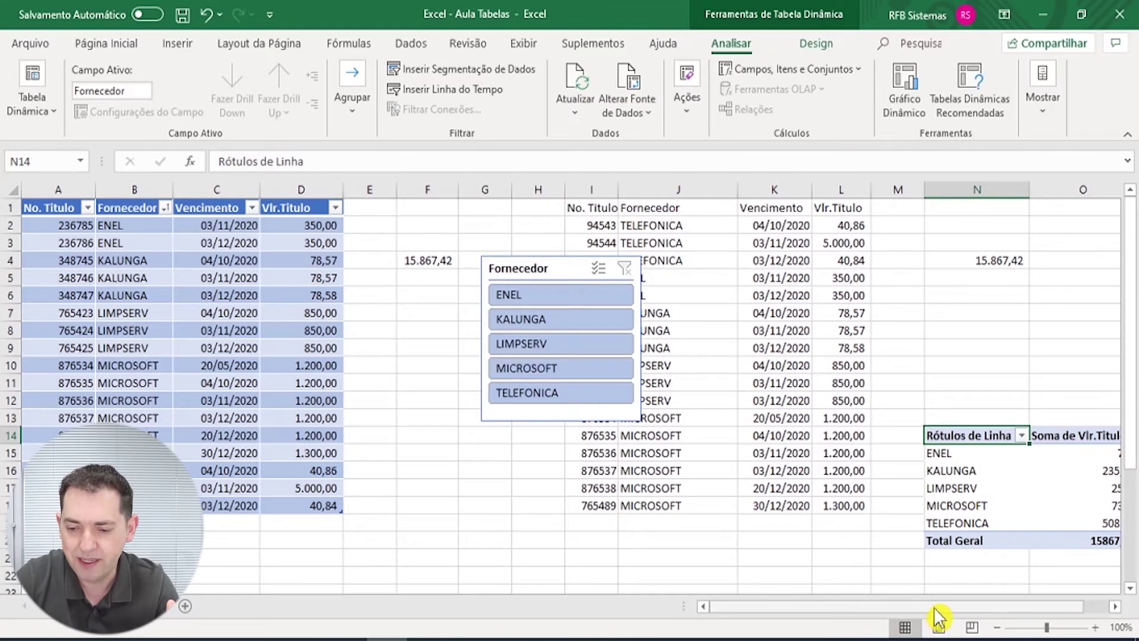
# Mark the ENEL, KALUNGA and TELEFONICA totals in the PivotTable with red arrows.
pyautogui.moveTo(934, 607); pyautogui.dragTo(960, 607)
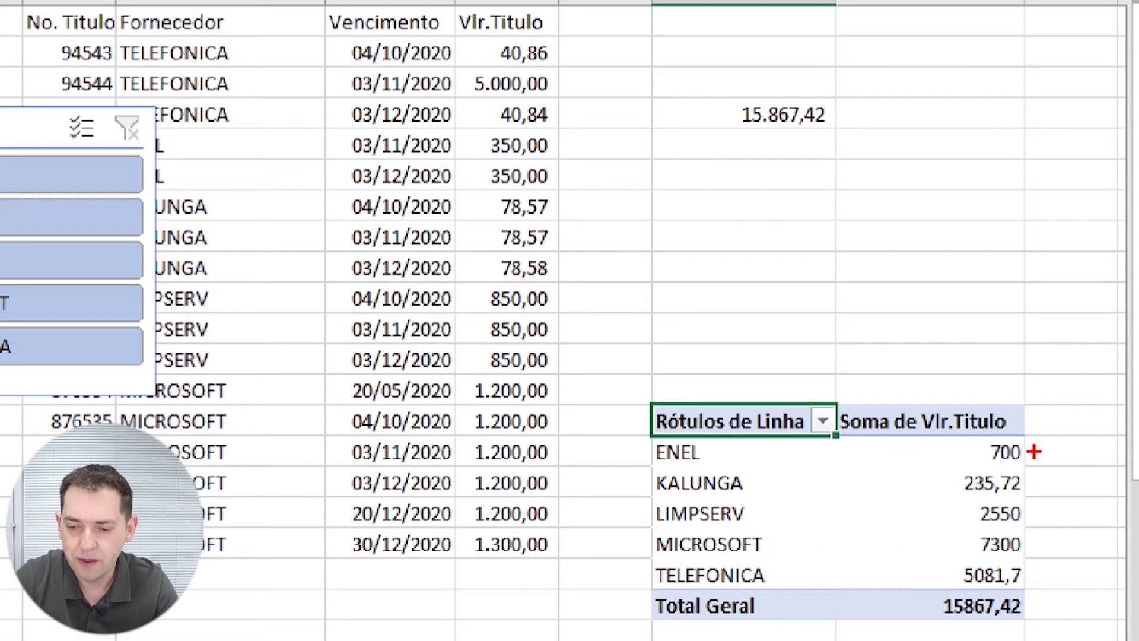
pyautogui.moveTo(1034, 452); pyautogui.dragTo(1078, 379)
pyautogui.moveTo(1029, 481); pyautogui.dragTo(1111, 457)
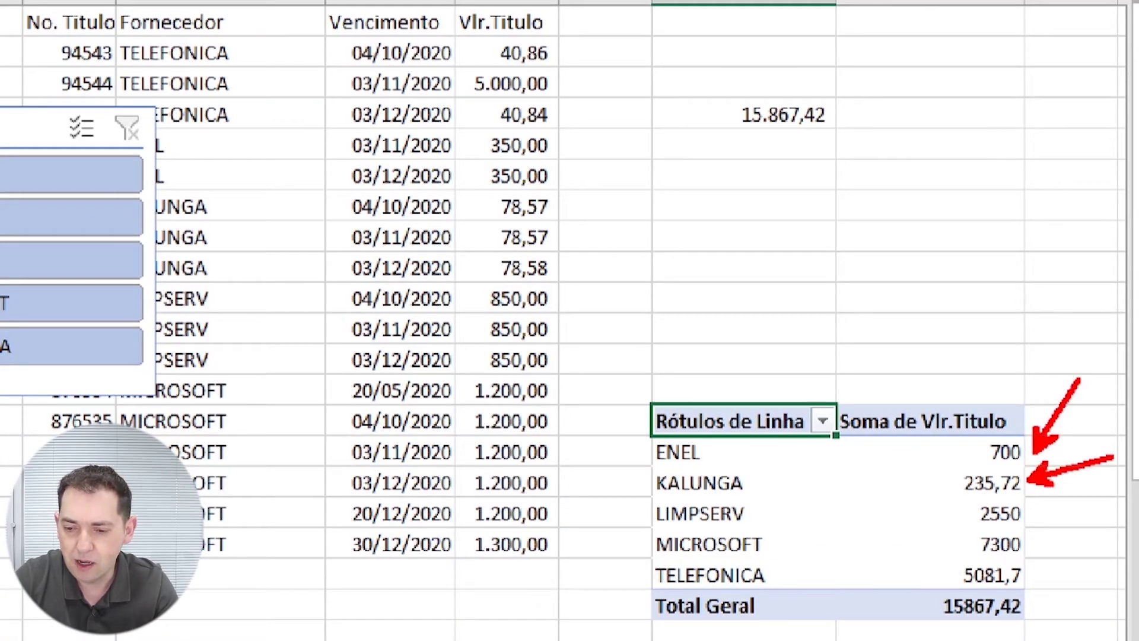
pyautogui.moveTo(1031, 577); pyautogui.dragTo(1091, 572)
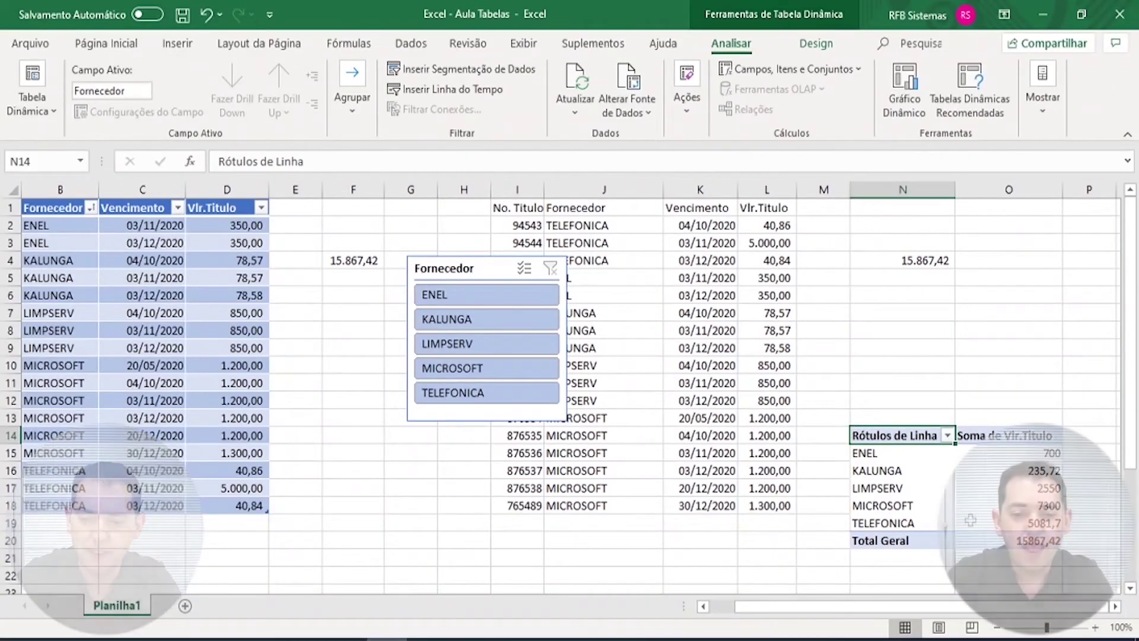
# Move the Fornecedor slicer over columns J to L of the plain copy.
pyautogui.moveTo(481, 269); pyautogui.dragTo(669, 235)
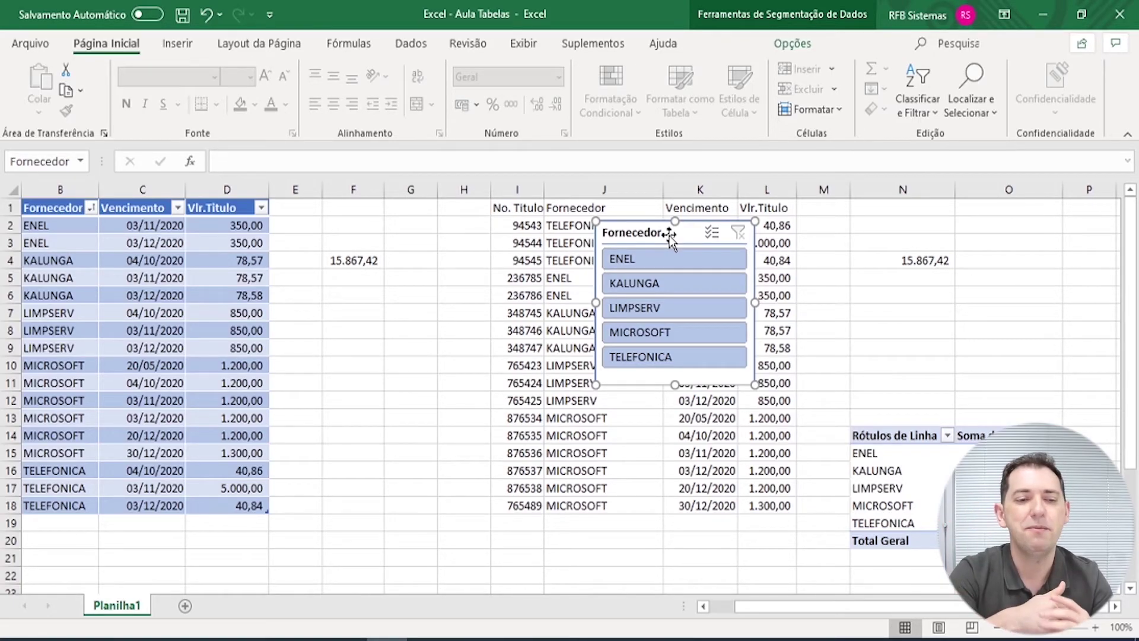
pyautogui.moveTo(813, 611); pyautogui.dragTo(753, 605)
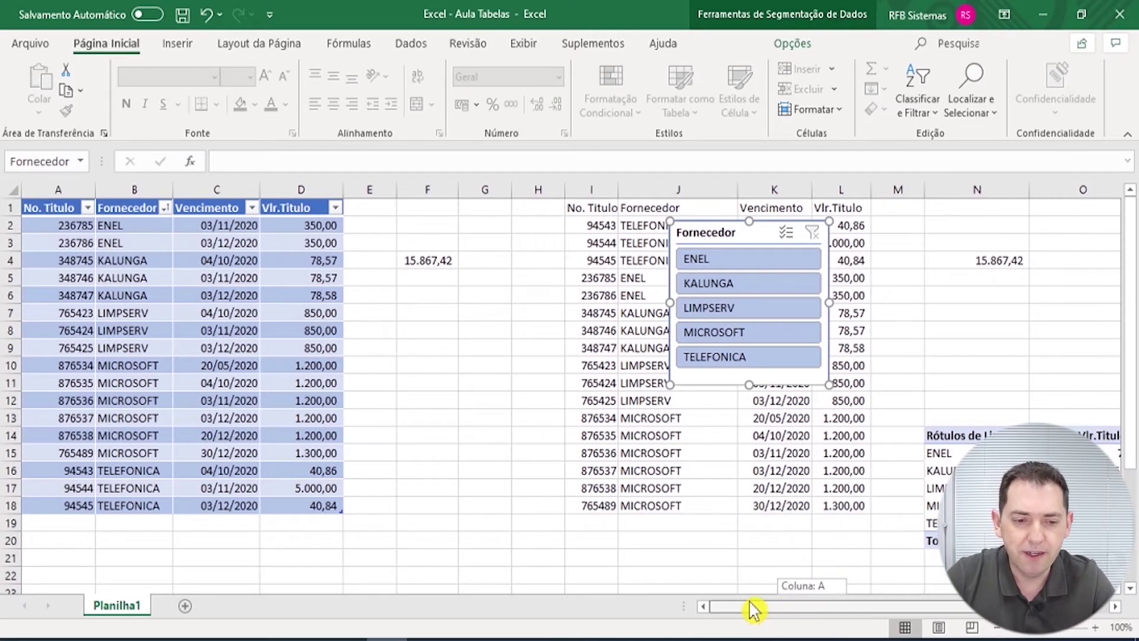
# Turn on the total row (Linha de Totais) for the titpagar table.
pyautogui.click(264, 401)
pyautogui.click(135, 258)
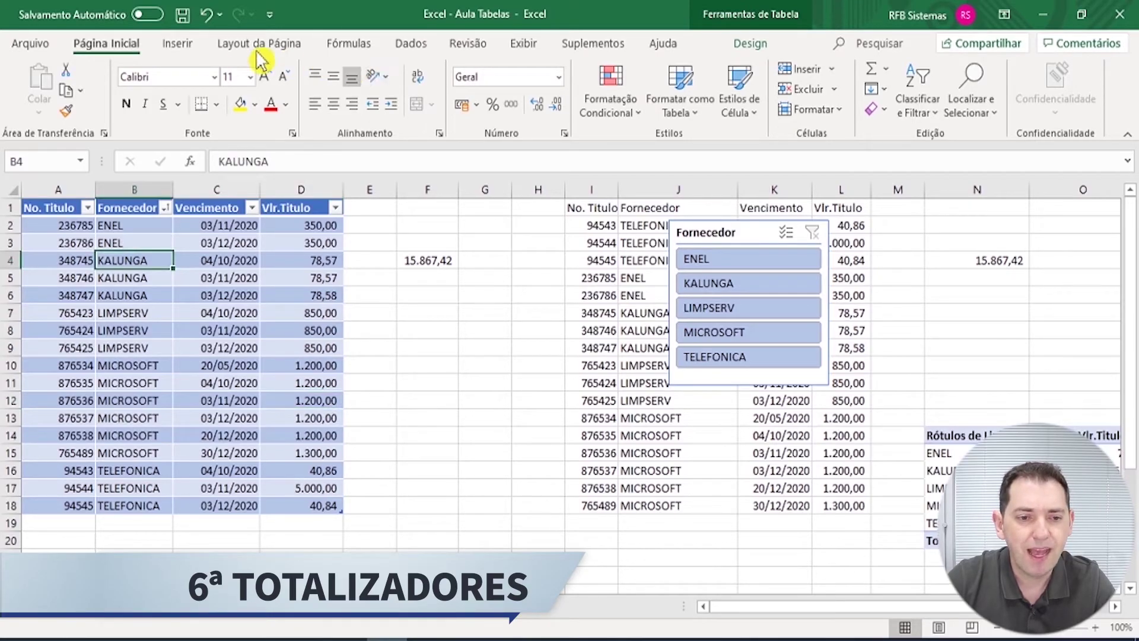
pyautogui.click(751, 42)
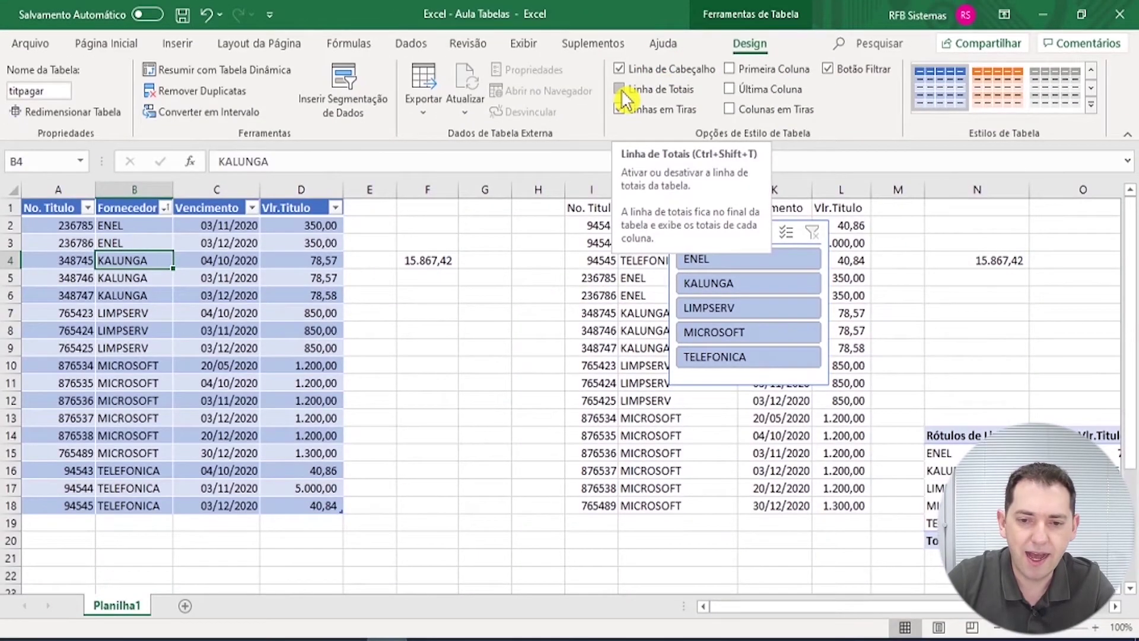
pyautogui.click(620, 90)
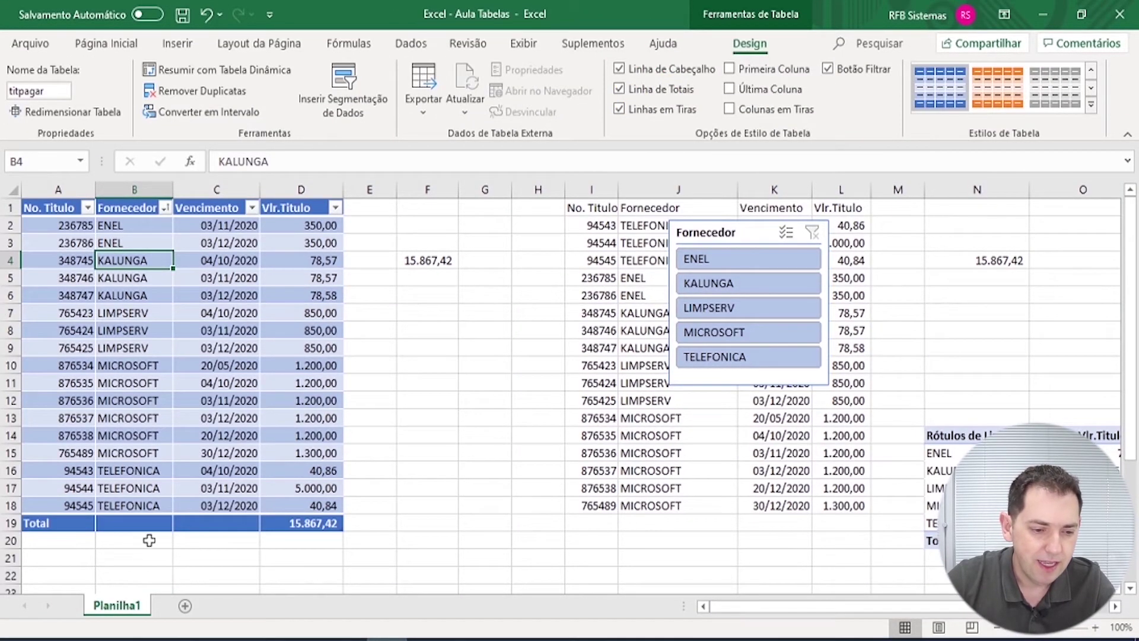
# Zoom in on the titpagar table's total row and point out the Vlr.Titulo total.
pyautogui.click(236, 551)
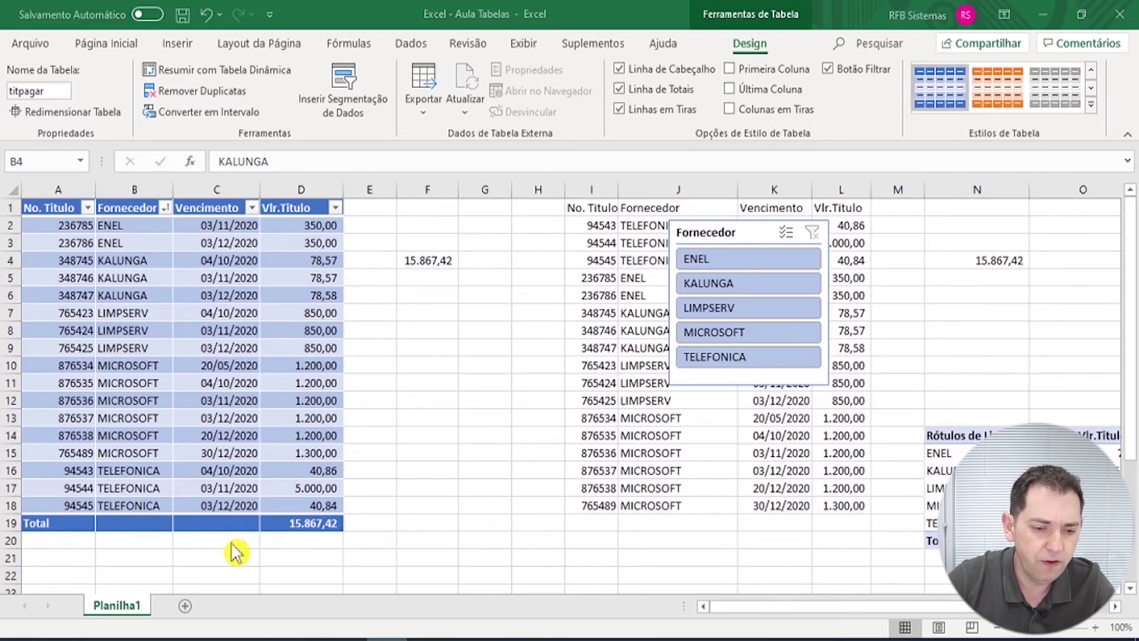
pyautogui.hotkey('ctrl', '1')
pyautogui.click(236, 549)
pyautogui.moveTo(417, 505)
pyautogui.mouseDown()
pyautogui.moveTo(488, 475)
pyautogui.moveTo(551, 427)
pyautogui.mouseUp()
pyautogui.press('Escape')
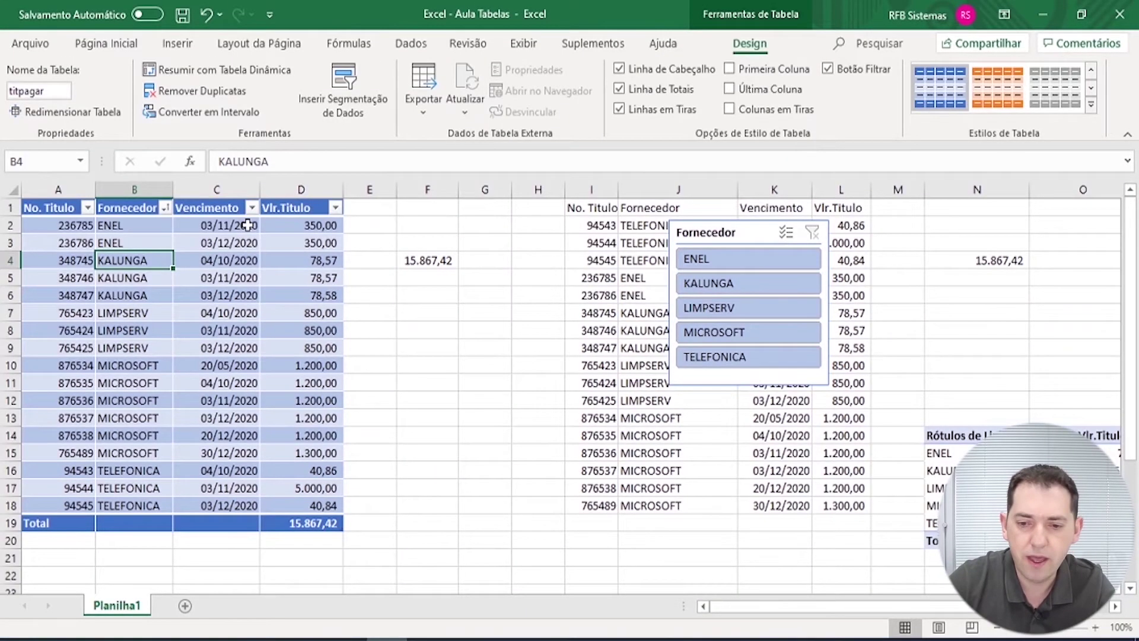
# Filter the table with the slicer by KALUNGA and by LIMPSERV plus MICROSOFT, and clear the filter.
pyautogui.click(736, 289)
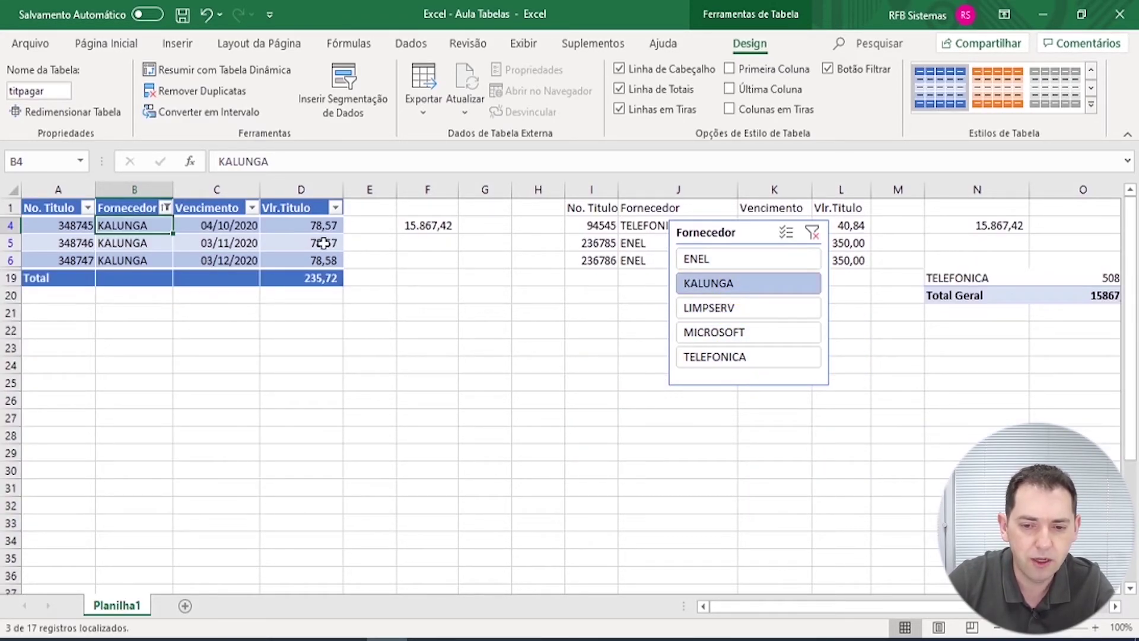
pyautogui.click(710, 317)
pyautogui.click(721, 331)
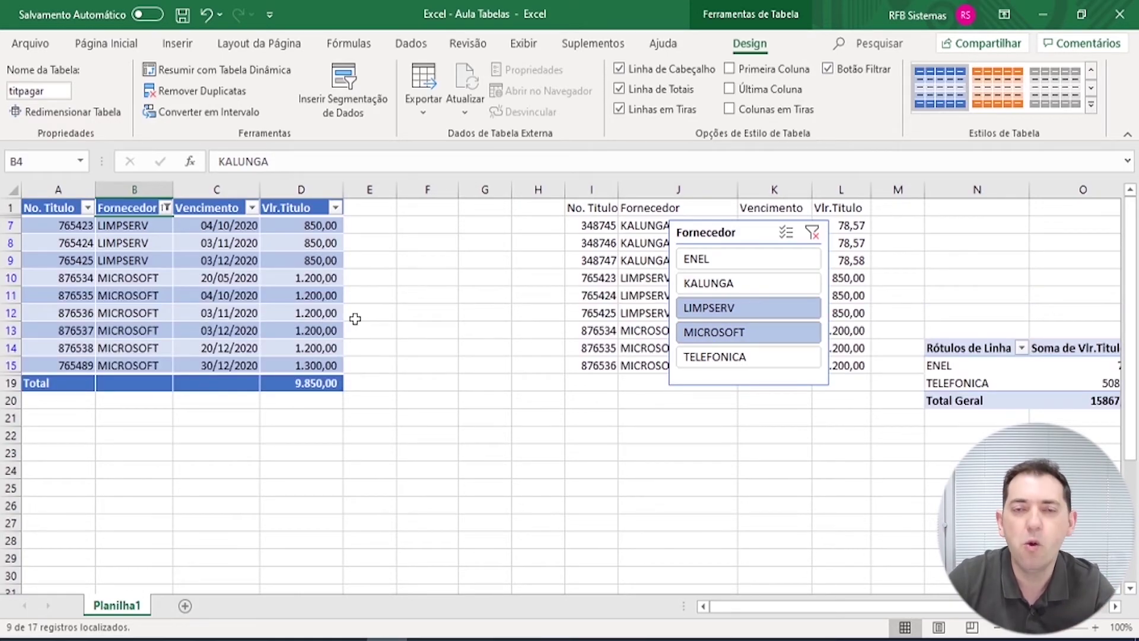
pyautogui.click(811, 232)
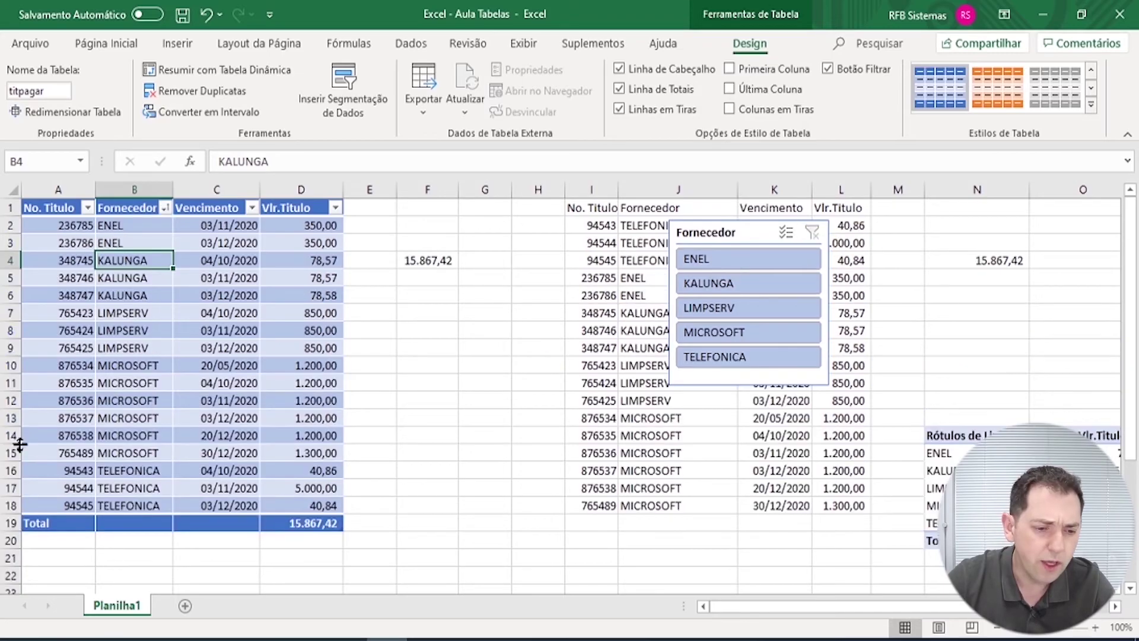
# Set the Fornecedor column's cell in the total row to the Contagem function.
pyautogui.click(125, 521)
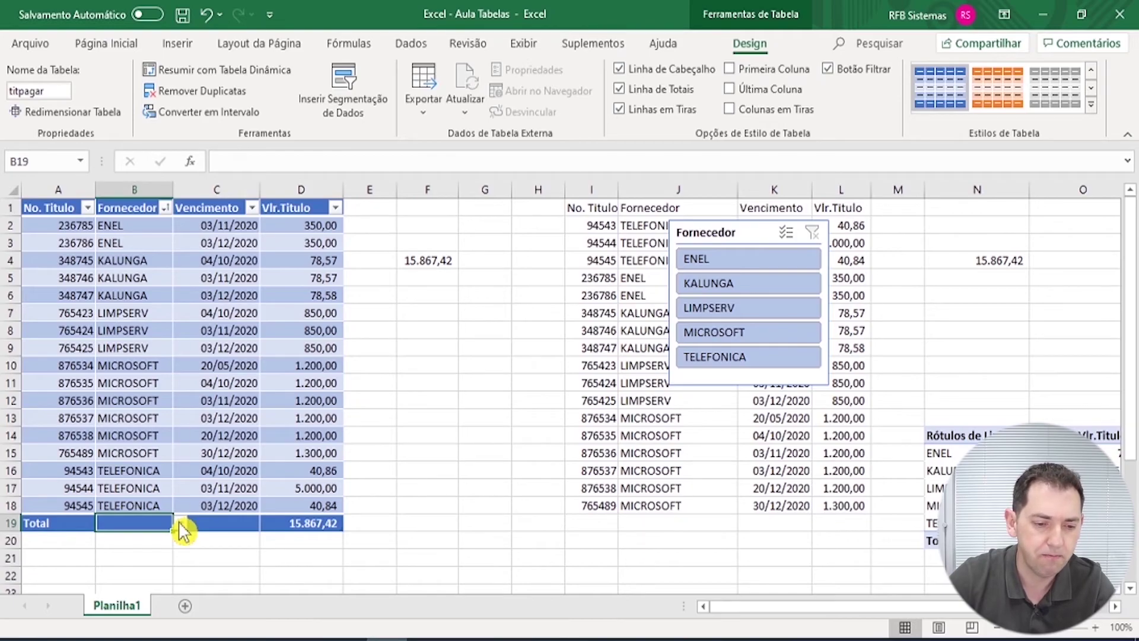
pyautogui.click(180, 524)
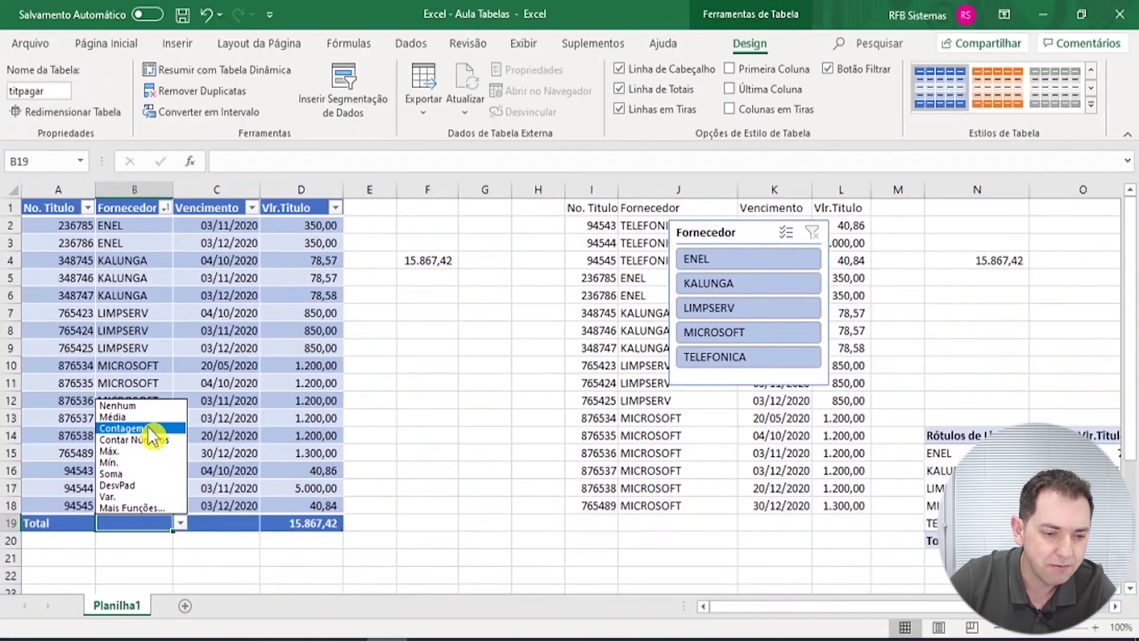
pyautogui.click(144, 427)
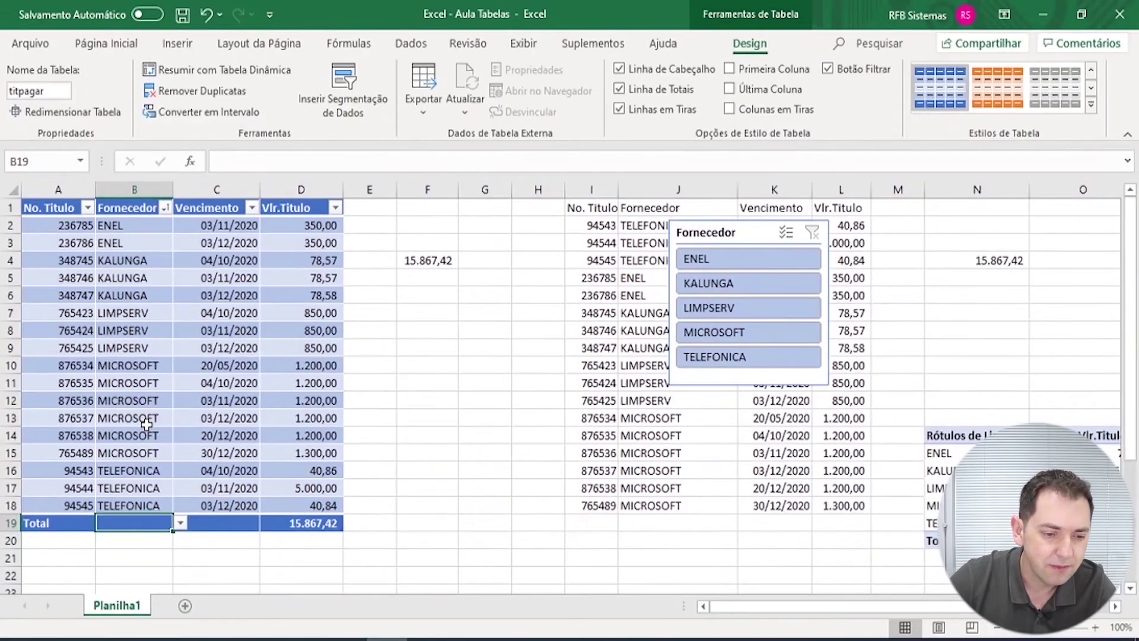
pyautogui.click(170, 558)
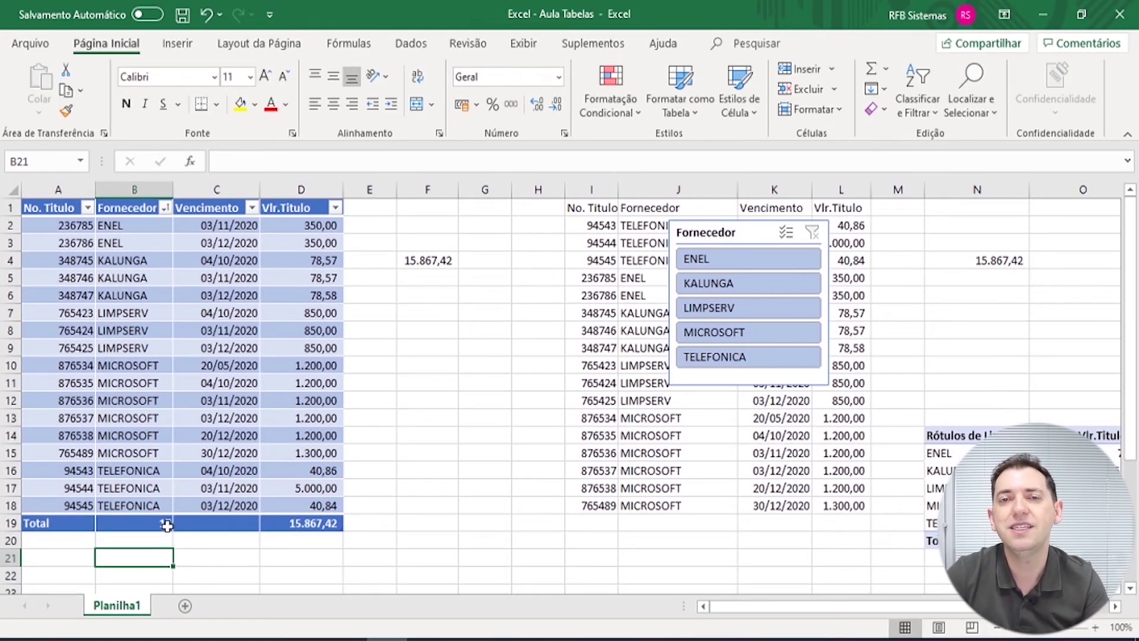